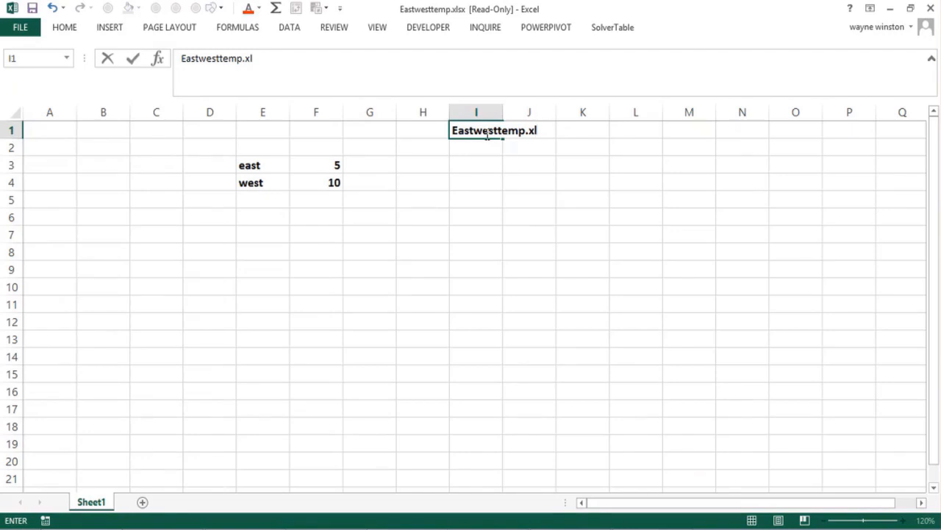
Complete the file name in cell I1 so it reads Eastwesttemp.xlsx
type("sx")
key("Return")
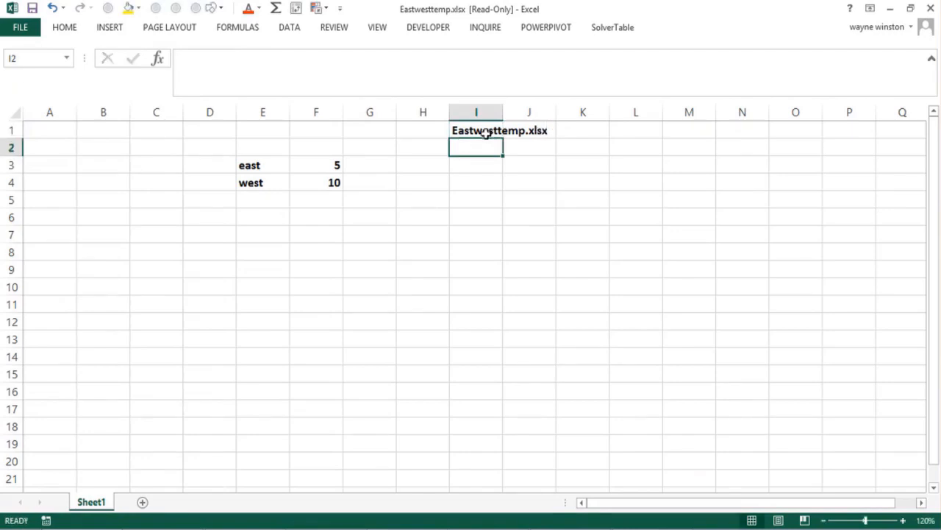
left_click(464, 184)
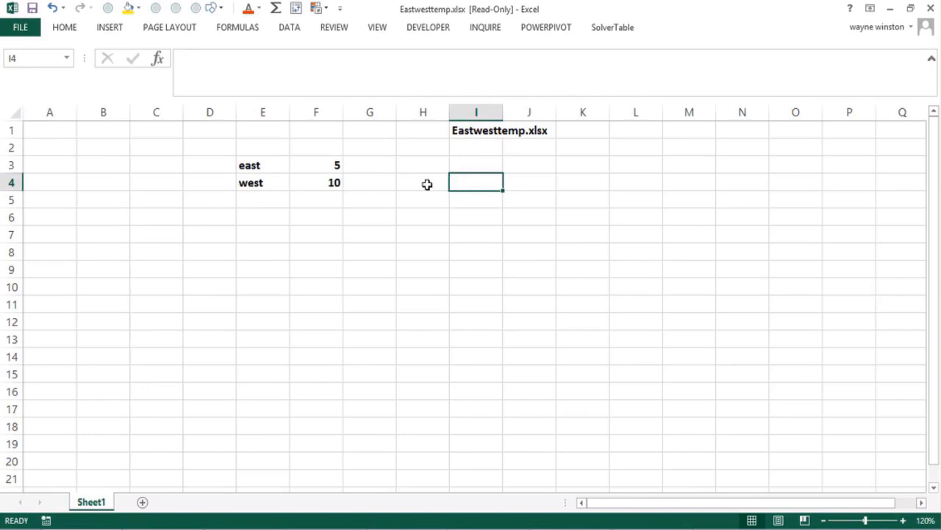
left_click(461, 150)
left_click(464, 178)
left_click(478, 148)
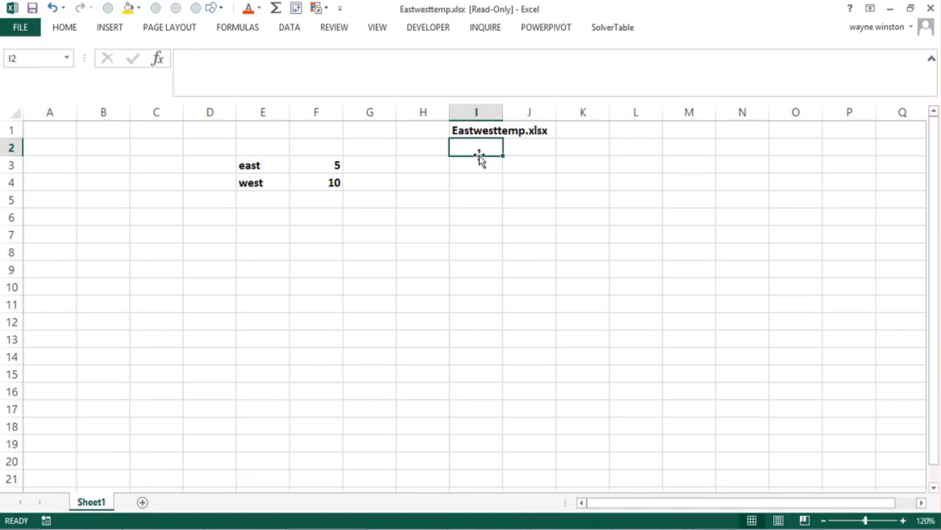
left_click(478, 180)
left_click(476, 218)
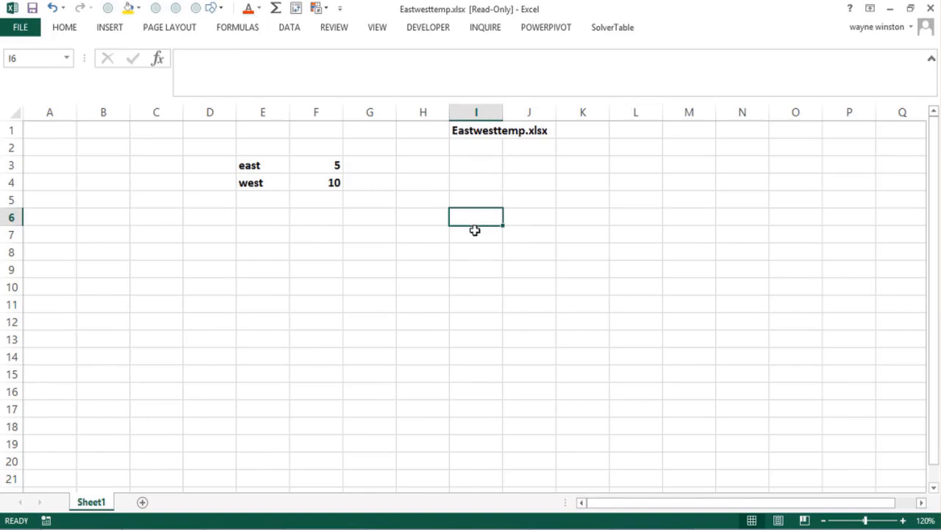
left_click(419, 268)
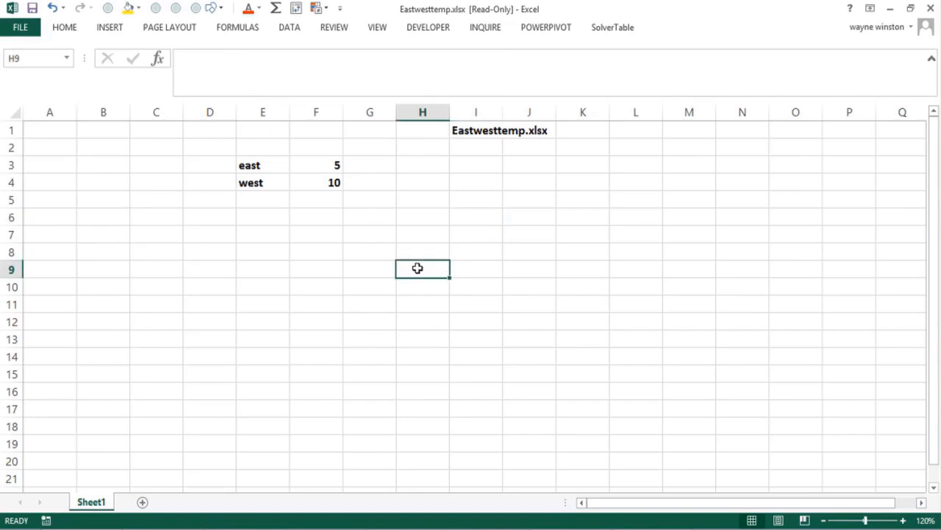
left_click(331, 250)
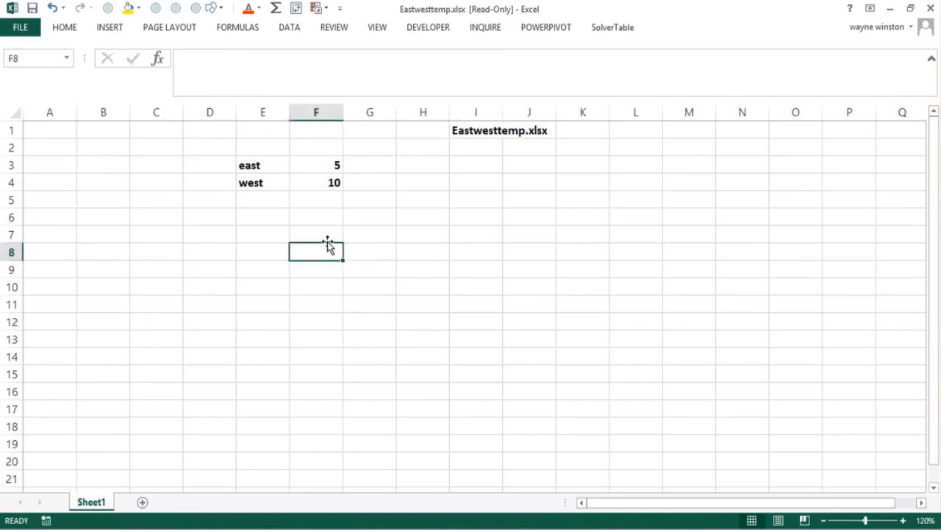
left_click(306, 234)
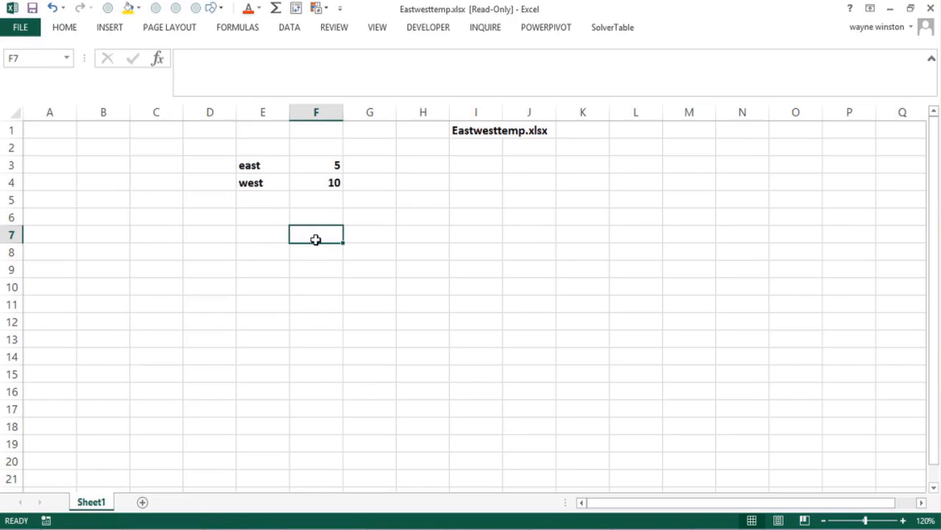
left_click(325, 165)
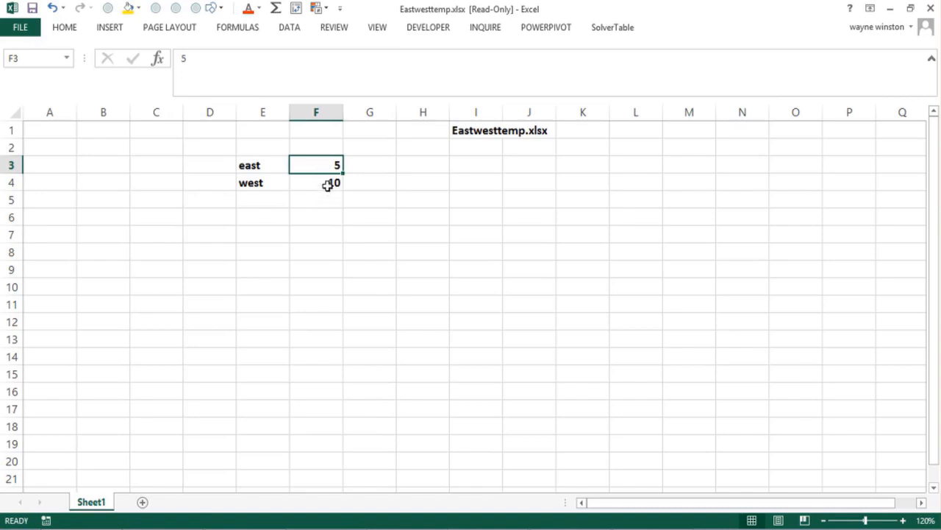
left_click(327, 182)
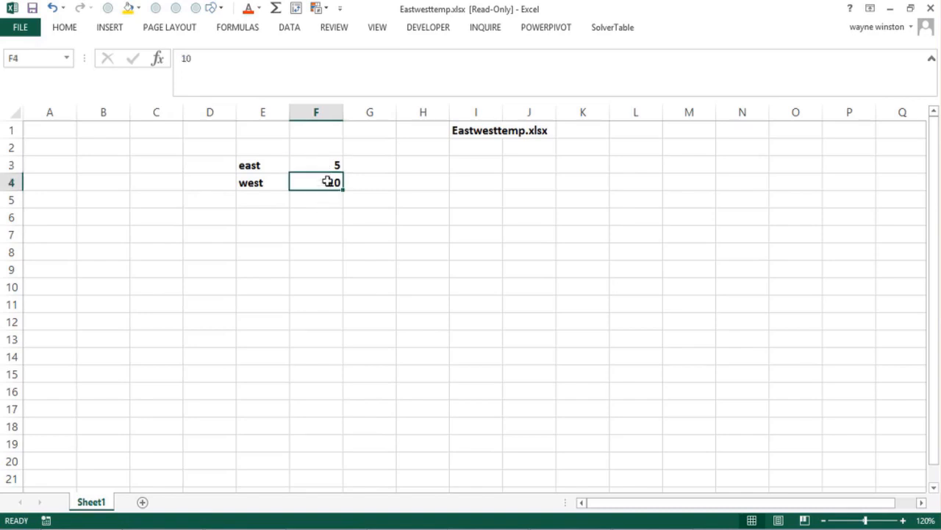
Enter the note "Name Box" in cell I3
left_click(479, 164)
type("Na")
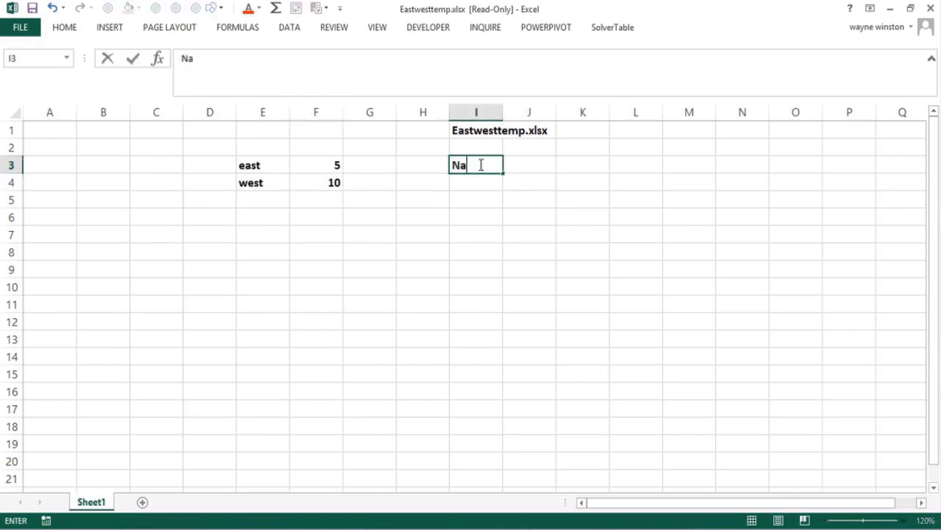
type("me Box")
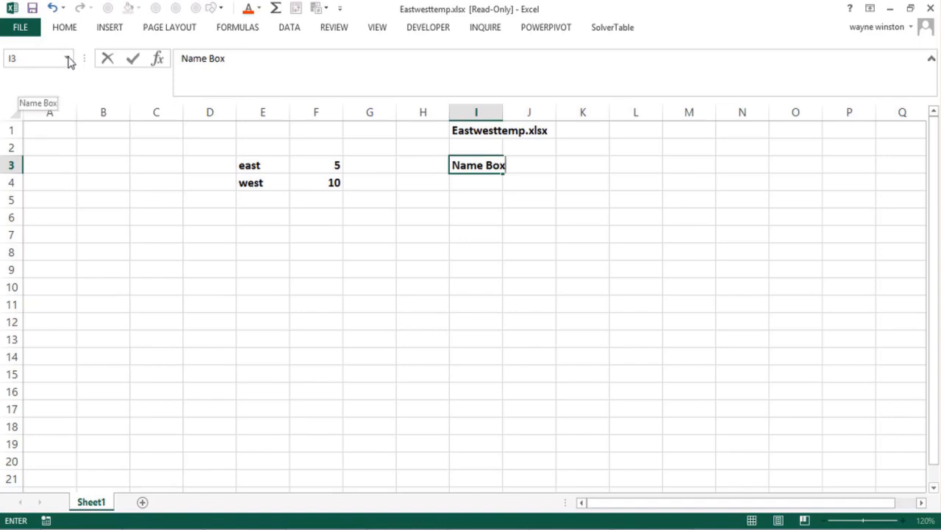
left_click(242, 211)
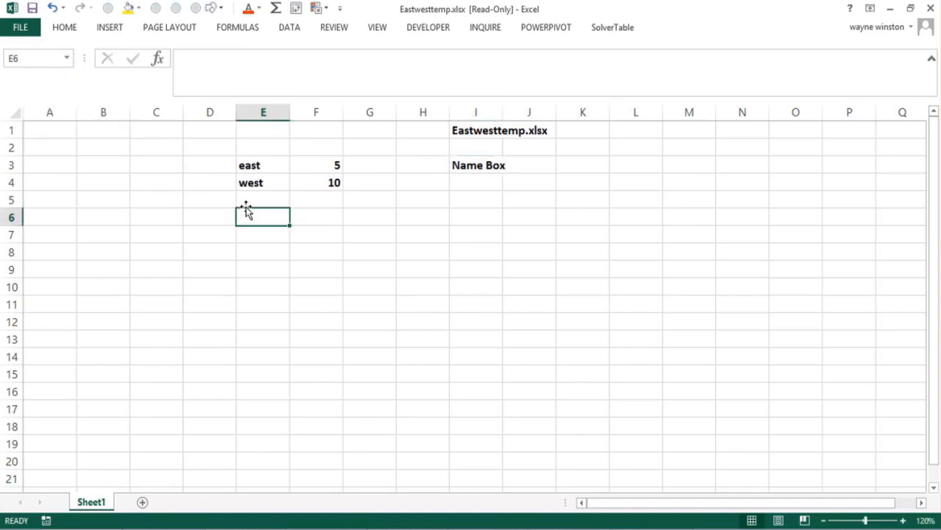
Assign the range name east to cell F3
left_click(317, 165)
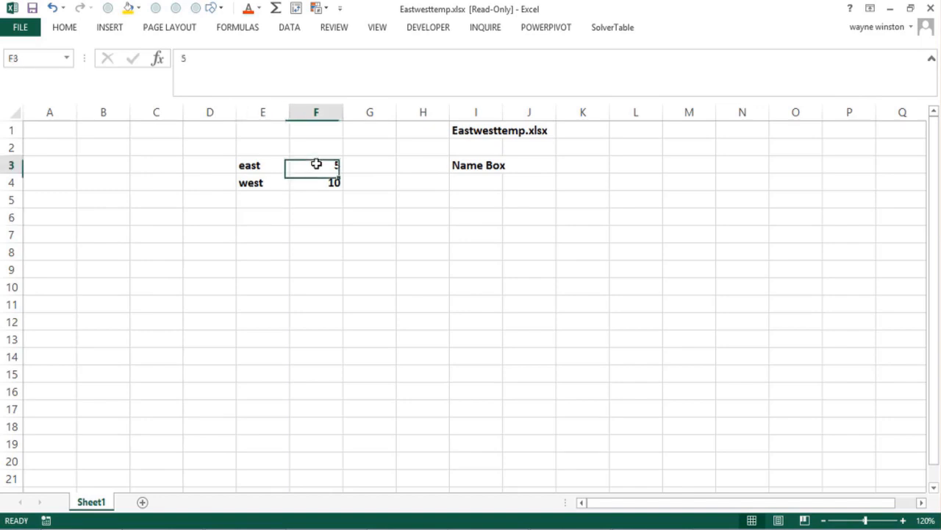
left_click(70, 61)
type("east")
key("Return")
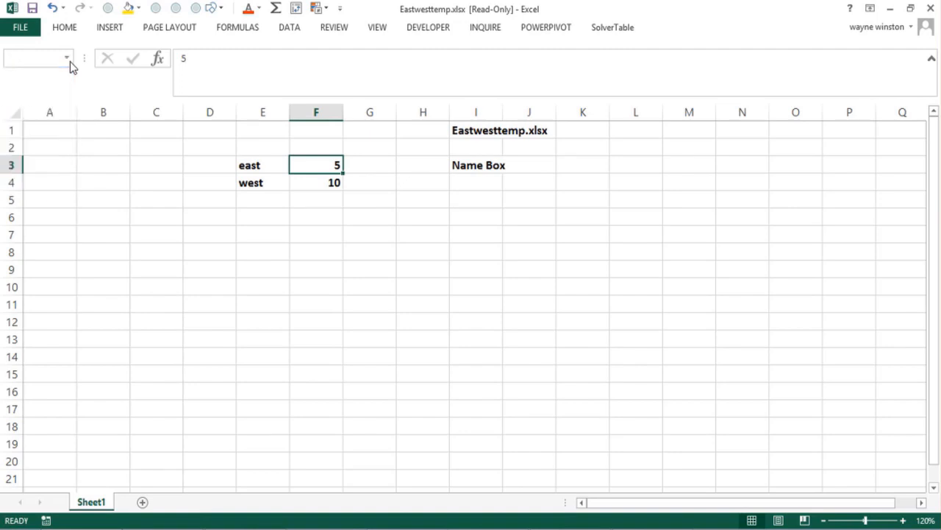
Move away from F3 and jump back to it using the range name east
left_click(219, 318)
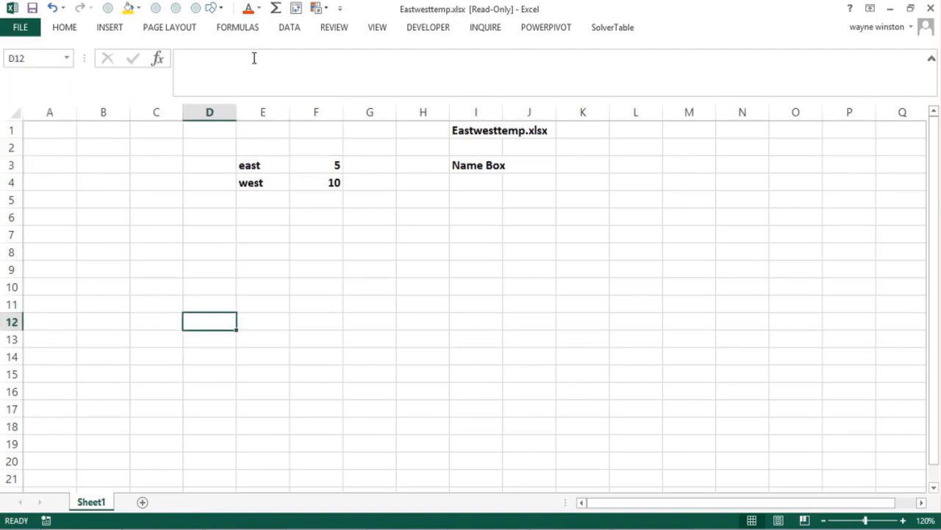
left_click(251, 31)
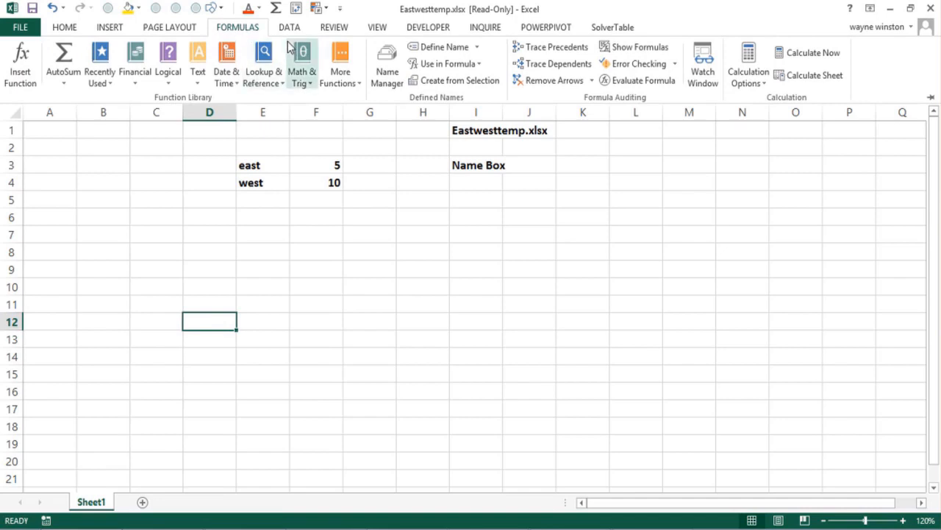
left_click(114, 206)
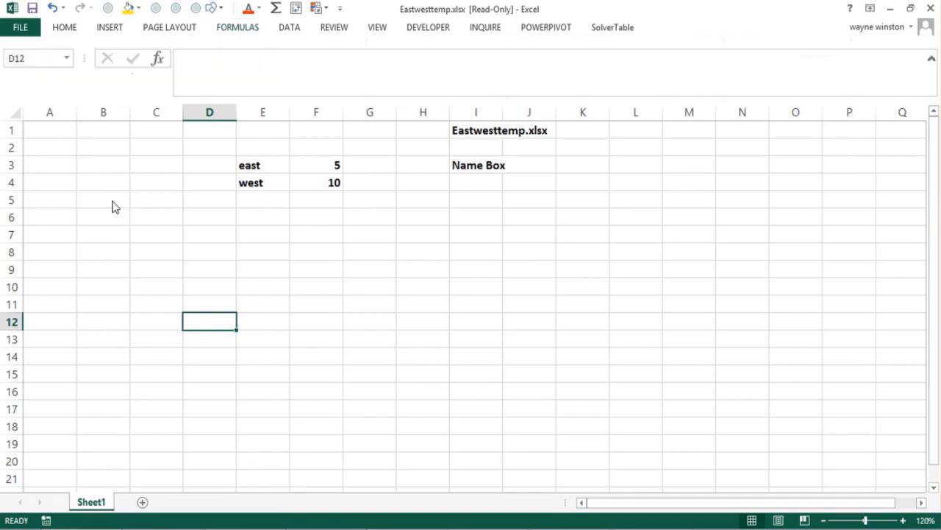
left_click(67, 58)
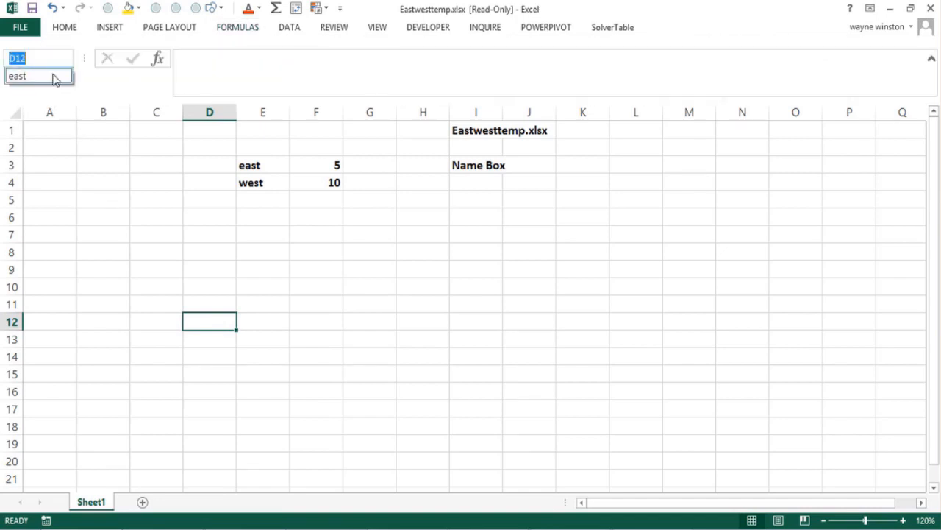
left_click(54, 78)
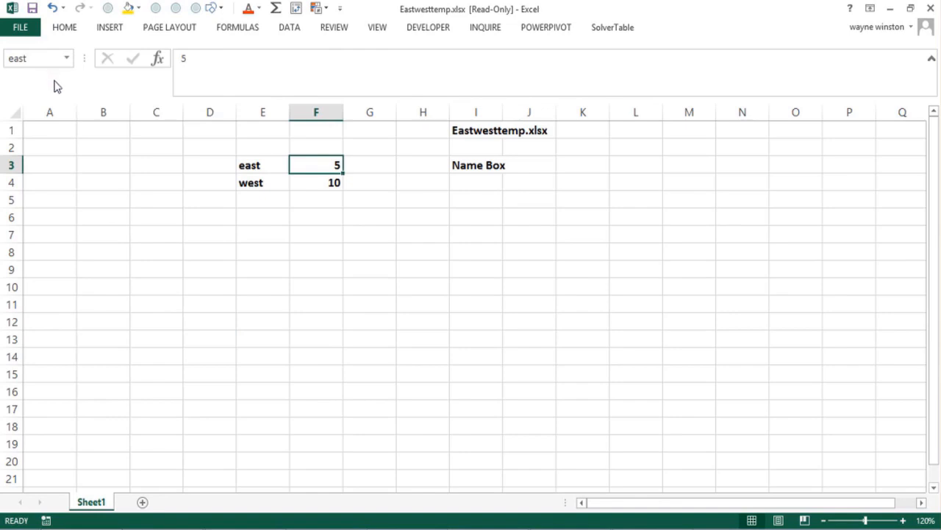
Enter the note "Named ranges perform like they have $ signs" in cell I4
left_click(425, 219)
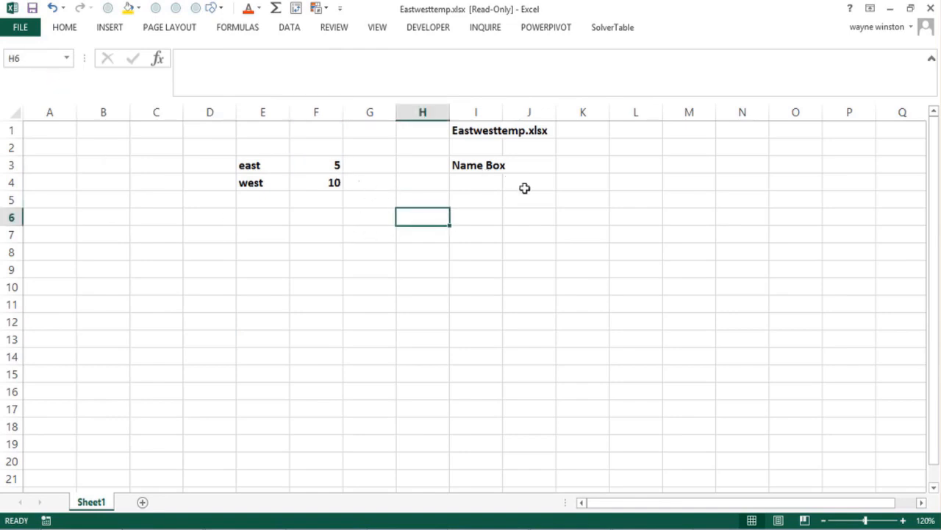
left_click(490, 182)
type("n")
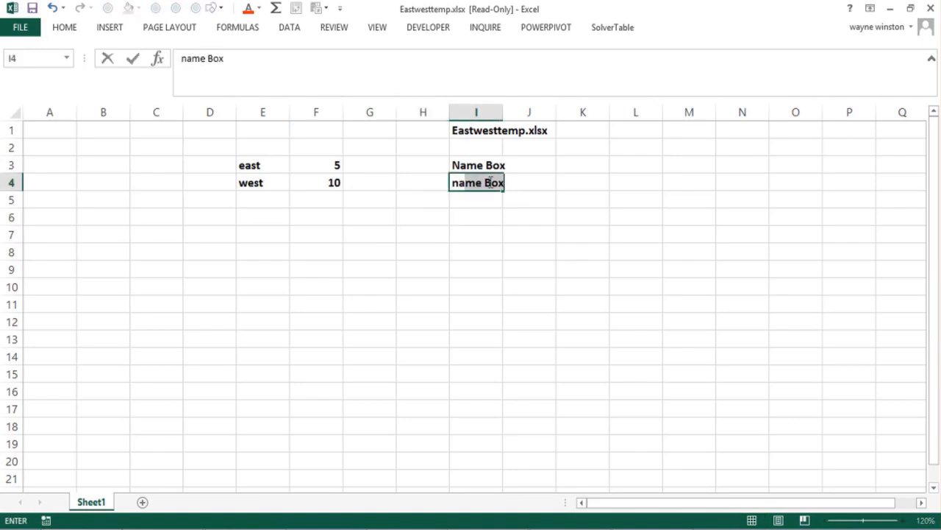
key("BackSpace")
key("BackSpace")
key("BackSpace")
type("Named range")
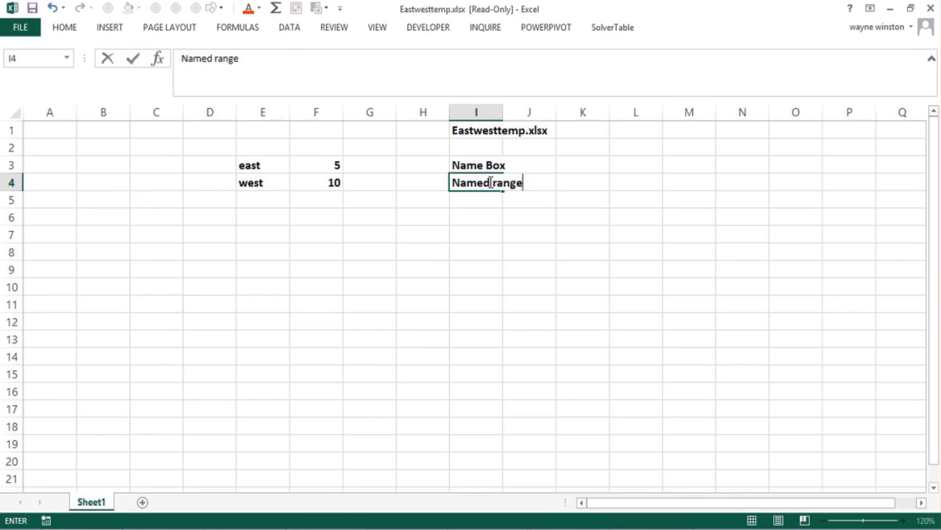
type("s perform lik")
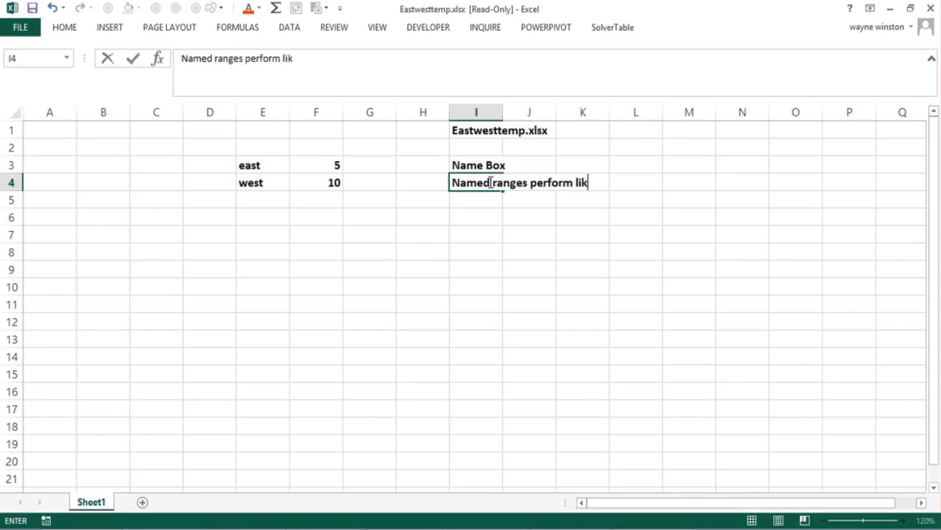
type("e they have $ signs")
key("Return")
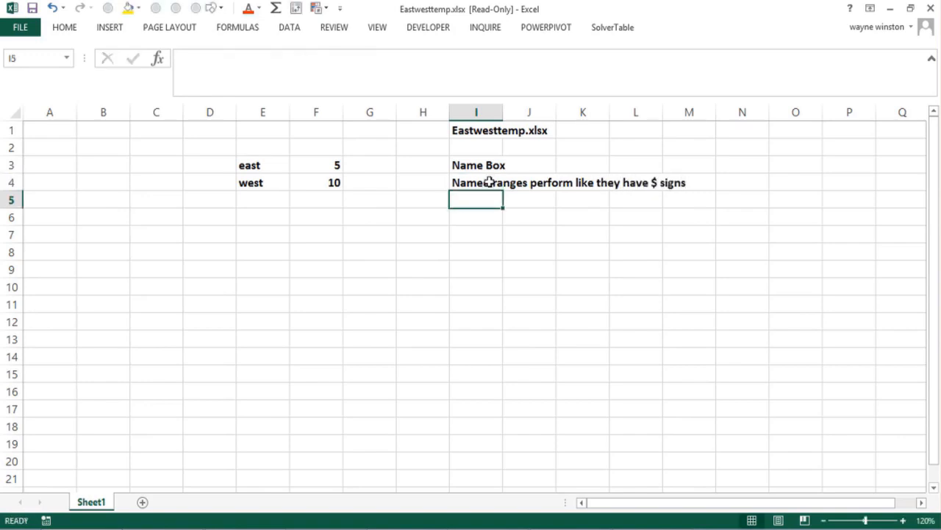
Go to the named range east and assign the range name west to cell F4
left_click(68, 58)
left_click(61, 76)
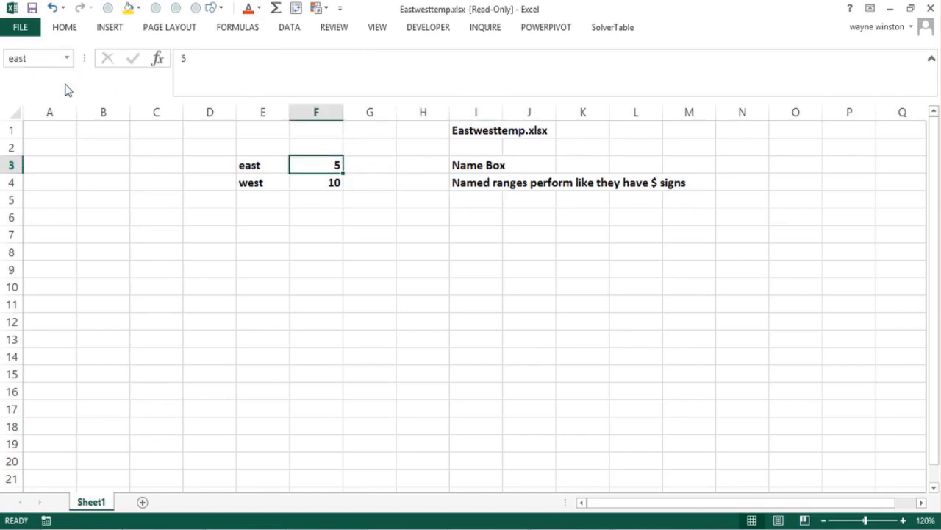
left_click(294, 184)
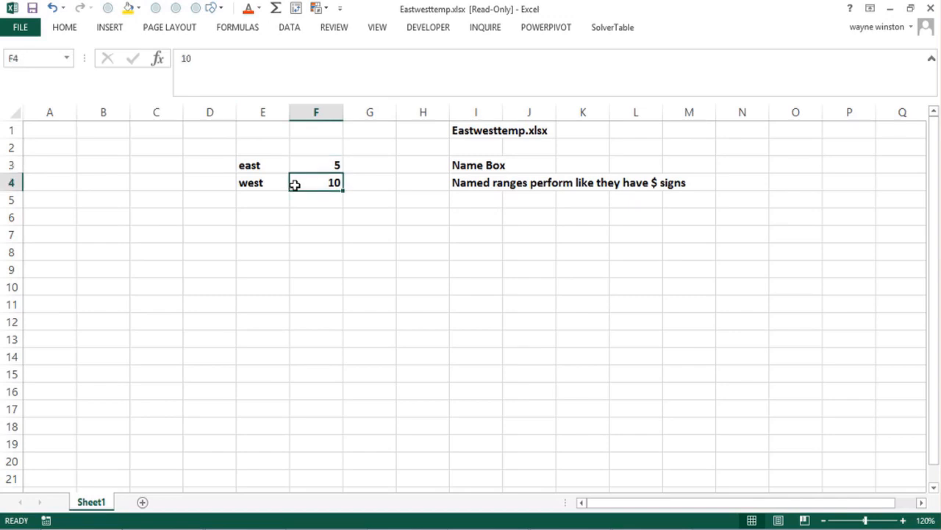
left_click(69, 58)
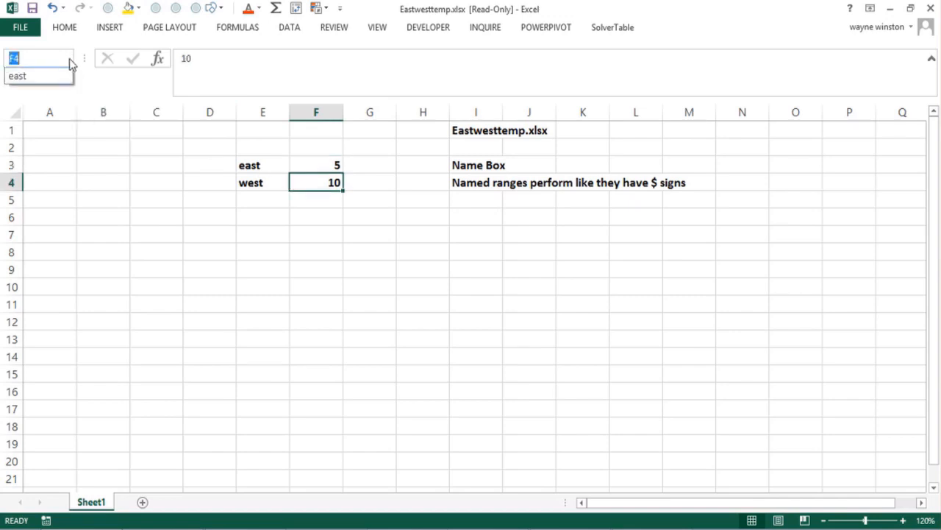
type("west")
key("Return")
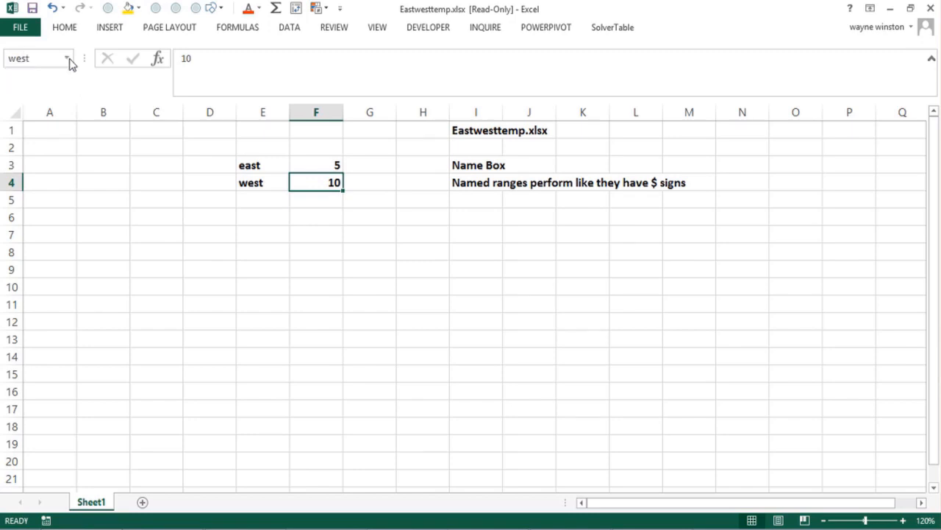
Move to cell D9 and jump to the named range west to check it
left_click(198, 268)
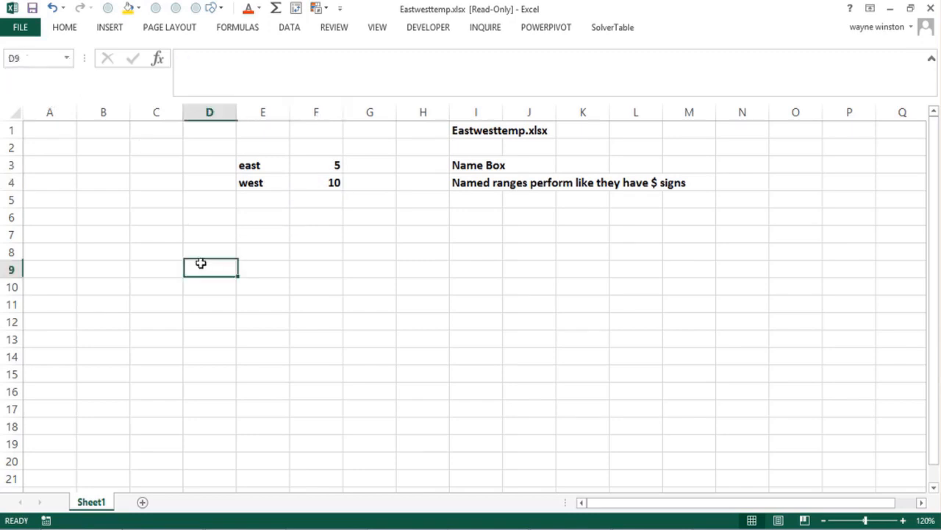
left_click(66, 58)
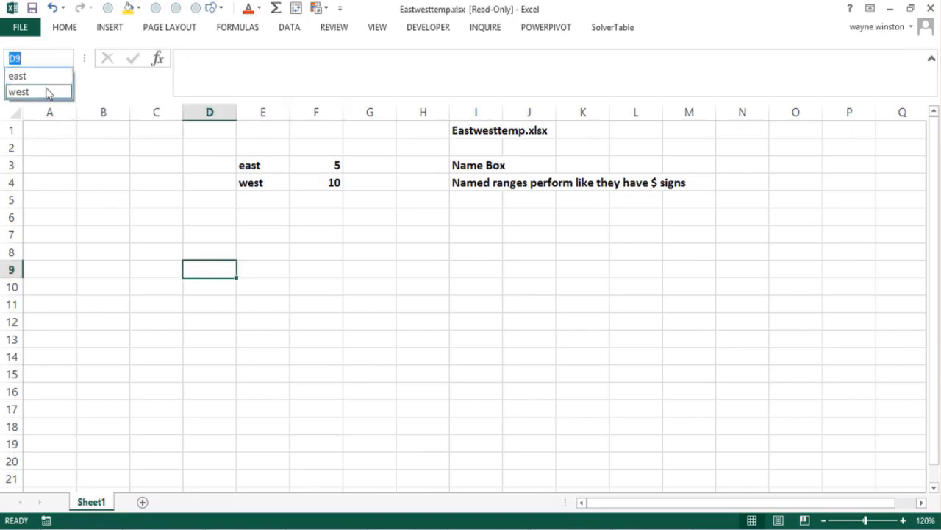
left_click(45, 91)
Enter the formula =east+west in cell F7 by referencing the two named cells F3 and F4
left_click(321, 236)
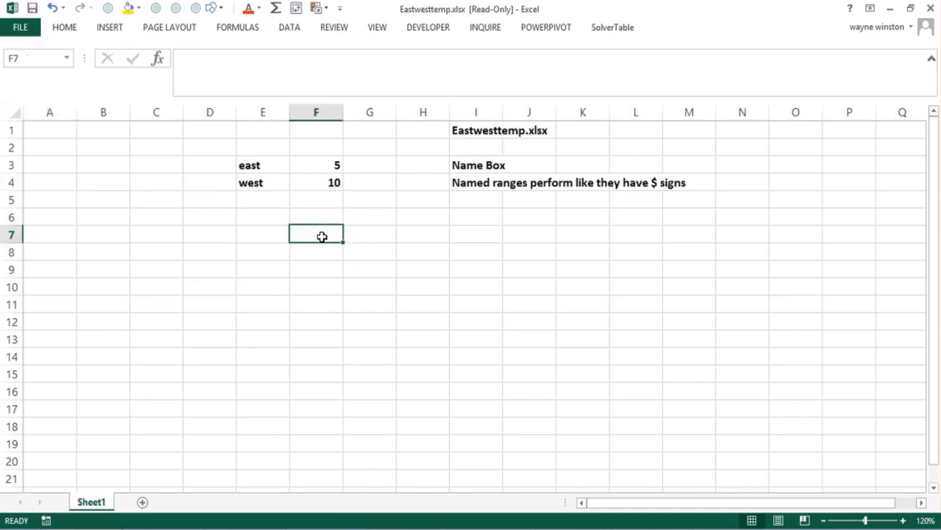
type("=")
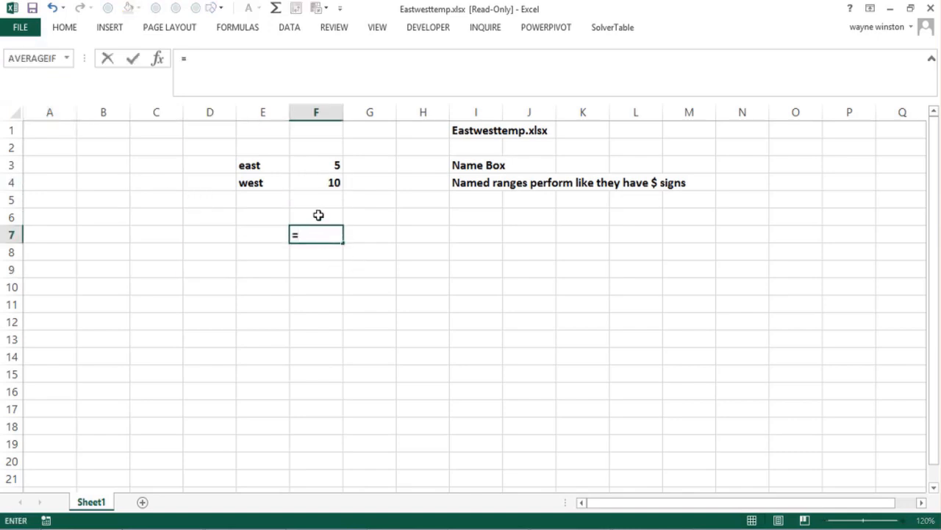
left_click(313, 164)
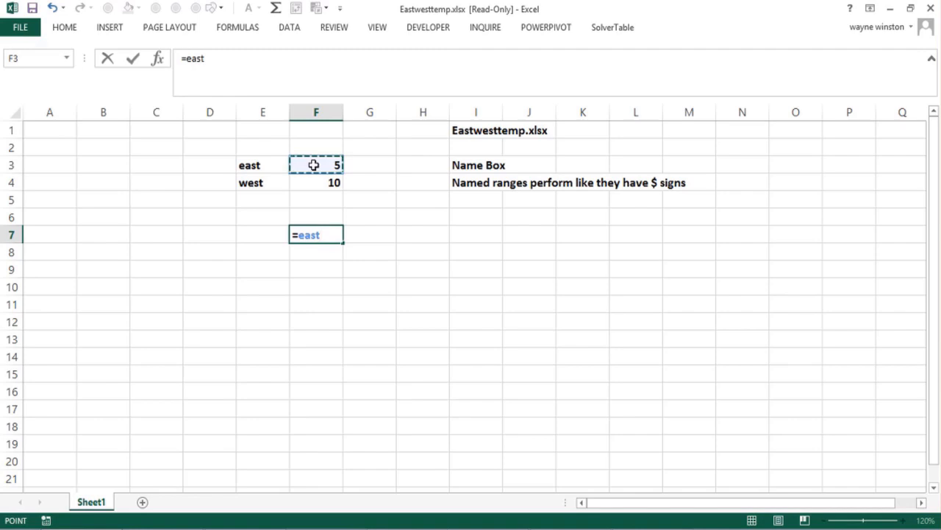
type("+")
left_click(305, 186)
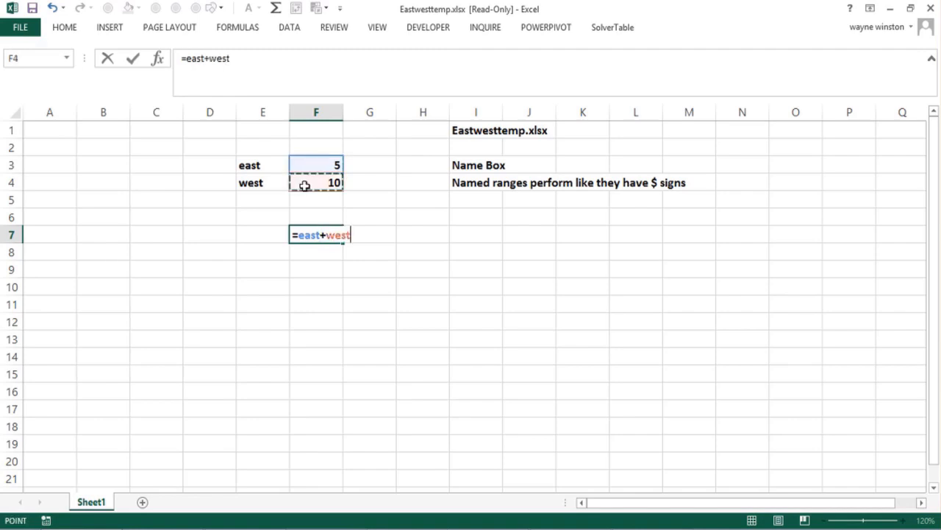
key("Return")
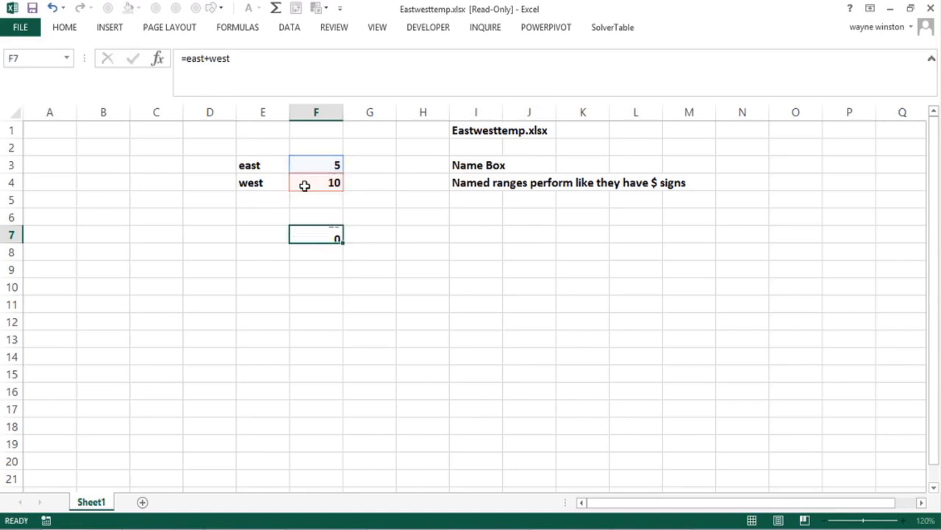
Enter the heading rows in cell I9 with the values 1, 2 and 3 in the cells below it
key("Up")
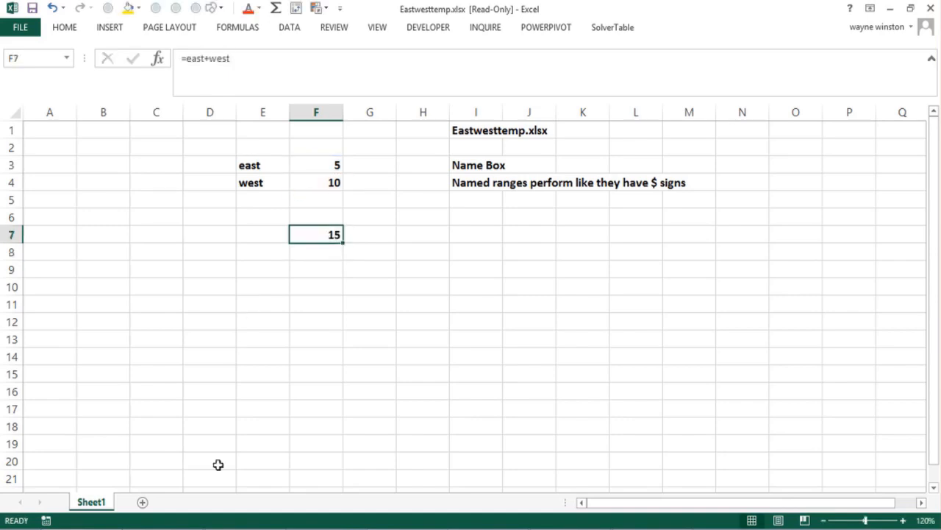
mouse_move(165, 529)
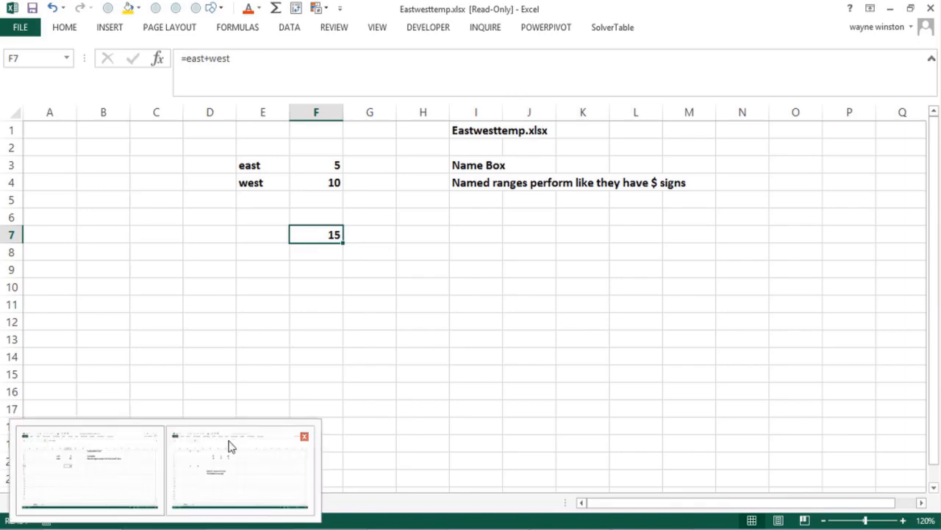
left_click(476, 268)
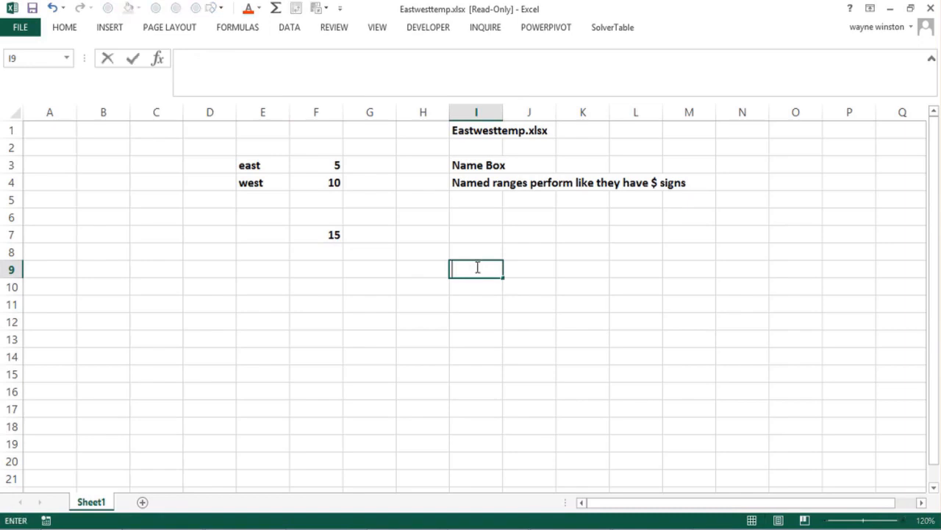
type("rows")
key("Return")
type("1")
key("Return")
type("2")
key("Return")
type("3")
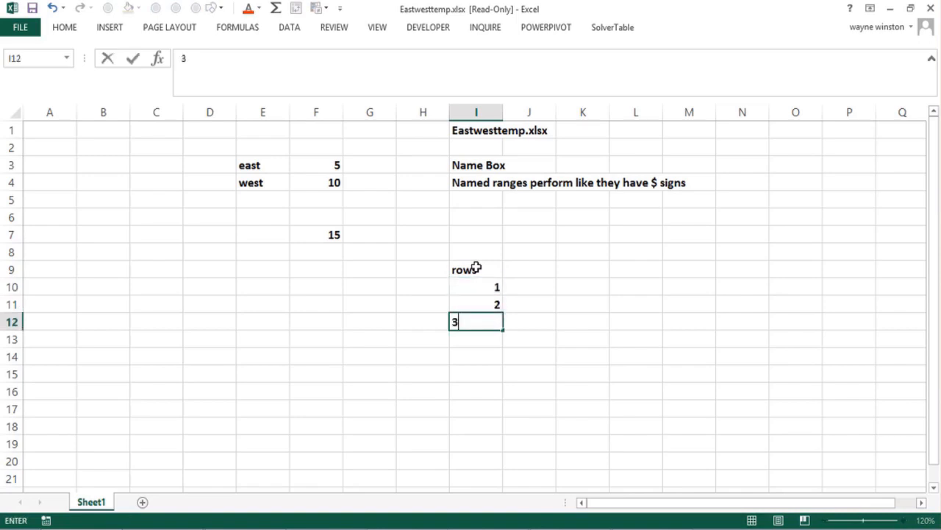
key("Return")
Assign the range name rows to cells I10:I12
left_click_drag(479, 288, 479, 322)
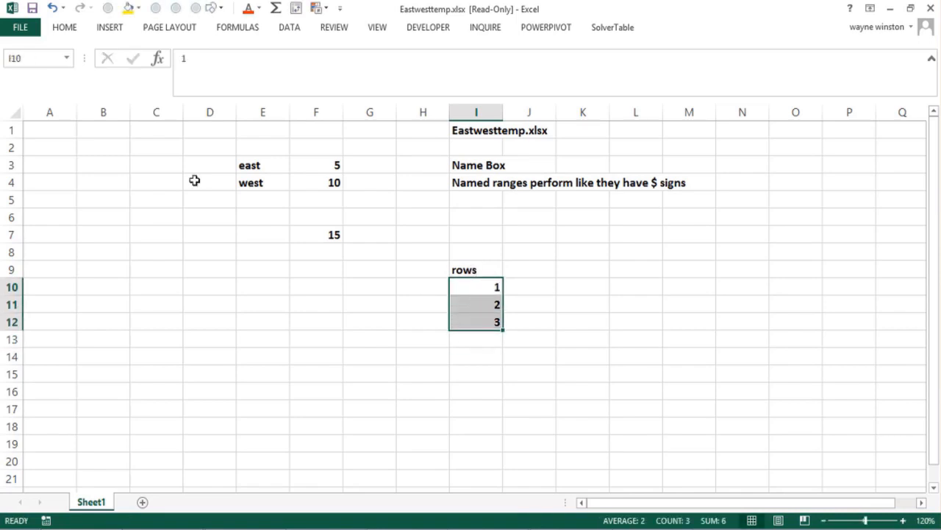
left_click(66, 58)
type("rows")
key("Return")
Enter the formula =average(rows) in cell K13 by referencing the named cells I10:I12
left_click(600, 341)
type("=avwerag")
key("BackSpace")
key("BackSpace")
key("BackSpace")
key("BackSpace")
key("BackSpace")
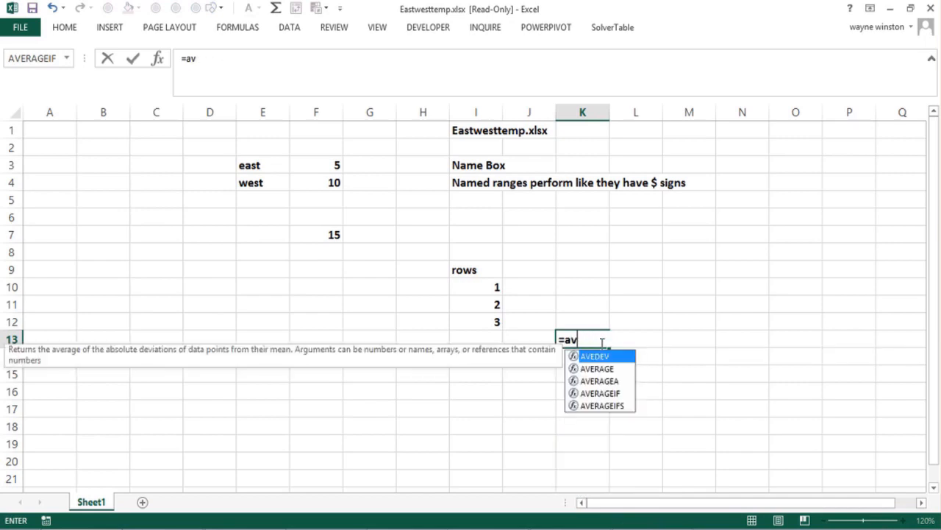
type("erage(")
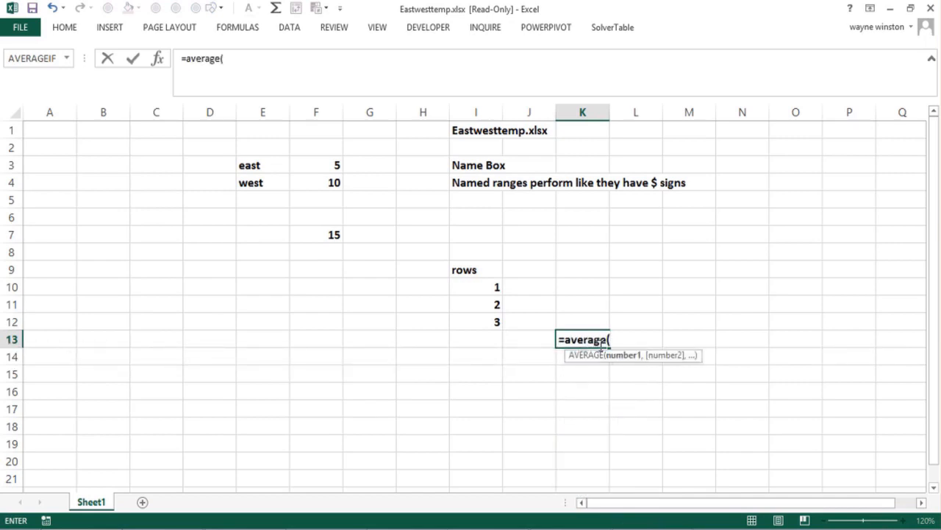
left_click_drag(470, 292, 476, 326)
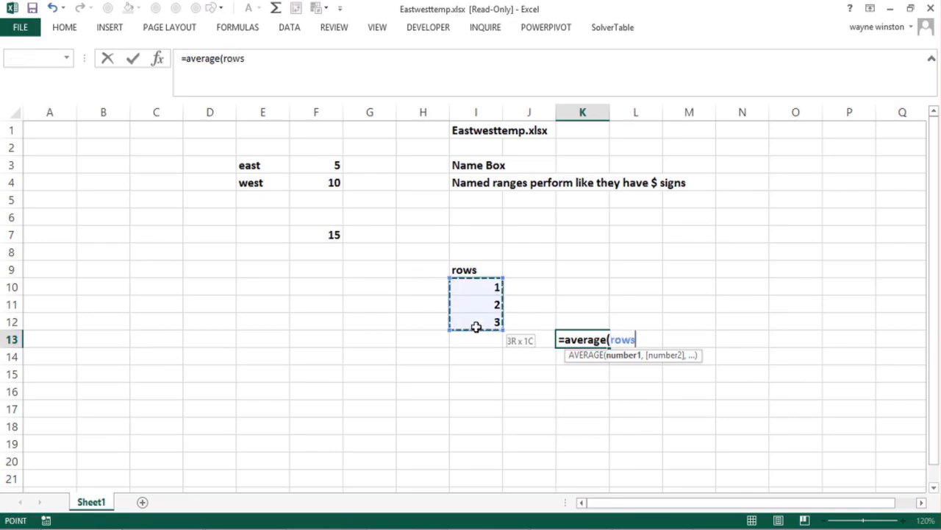
type(")")
key("Return")
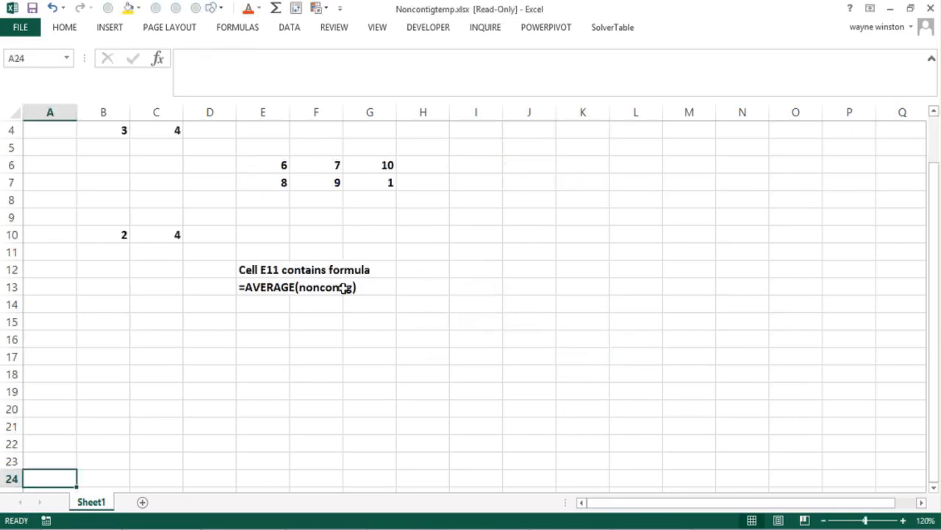
In the Noncontigtemp.xlsx workbook, enter the label Noncontigtemp.xlsx in cell K6 and move up to cell K1
left_click(573, 166)
type("N")
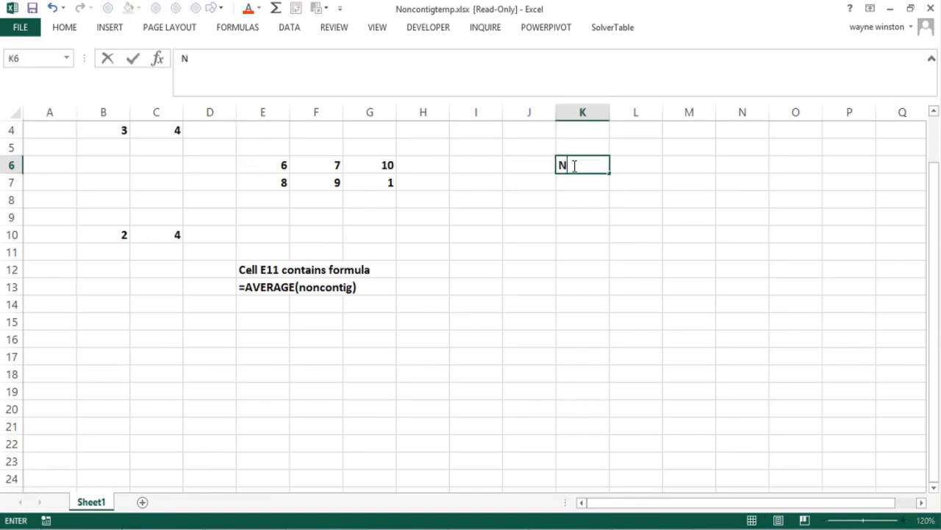
type("oncontigtem")
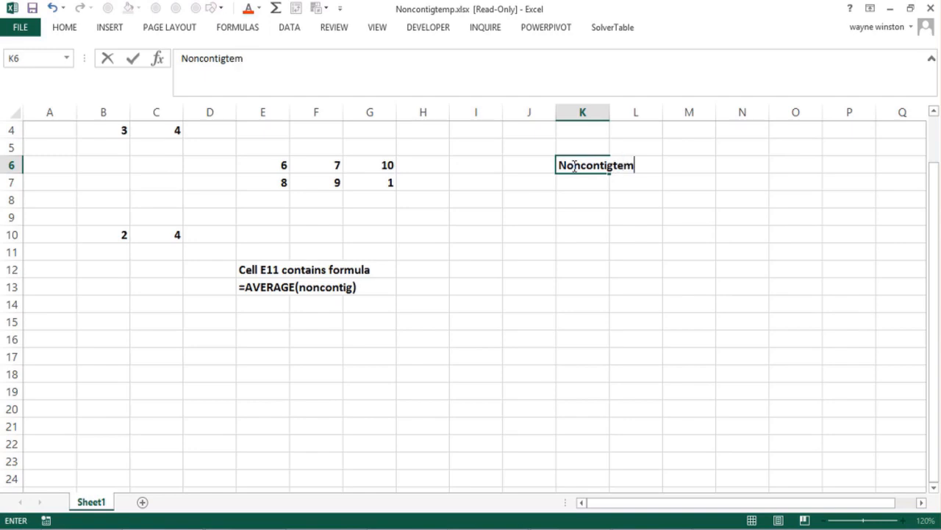
type("p.xlsx")
key("Up")
key("Up")
key("Up")
key("Up")
key("Up")
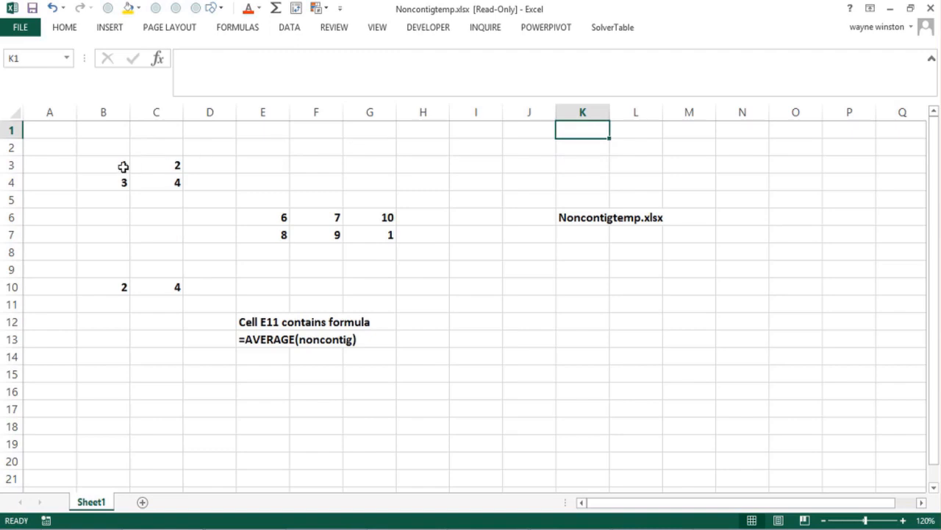
Fill the three number blocks B3:C4, E6:G7 and B10:C10 with yellow
left_click_drag(124, 166, 152, 177)
left_click(128, 9)
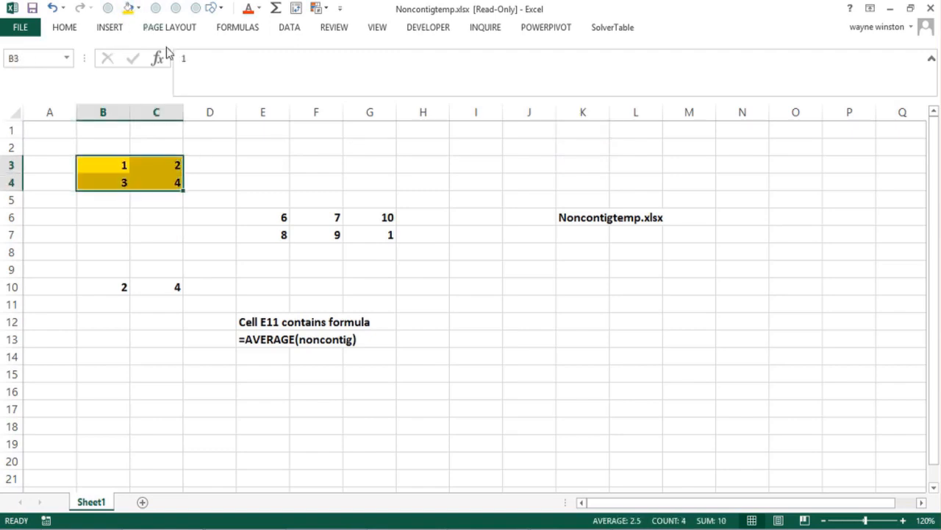
left_click_drag(253, 220, 389, 238)
left_click(129, 9)
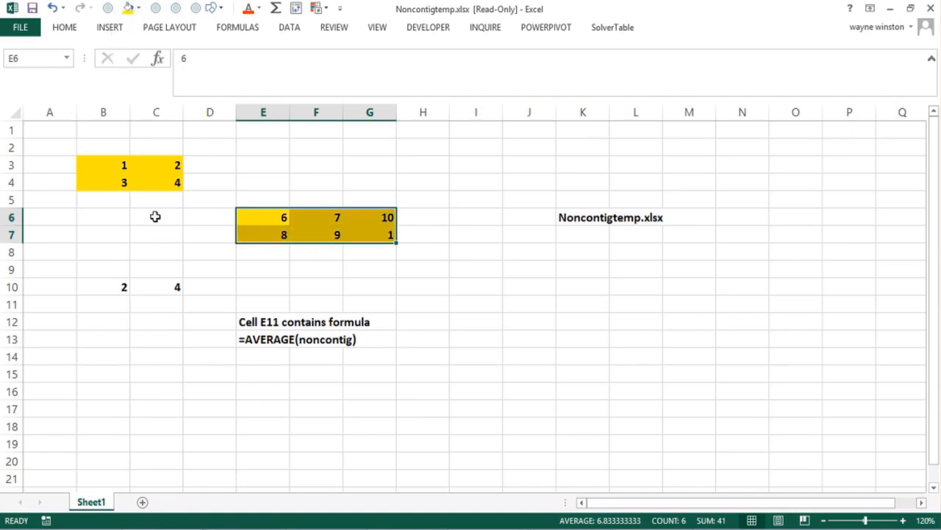
left_click_drag(127, 295, 145, 287)
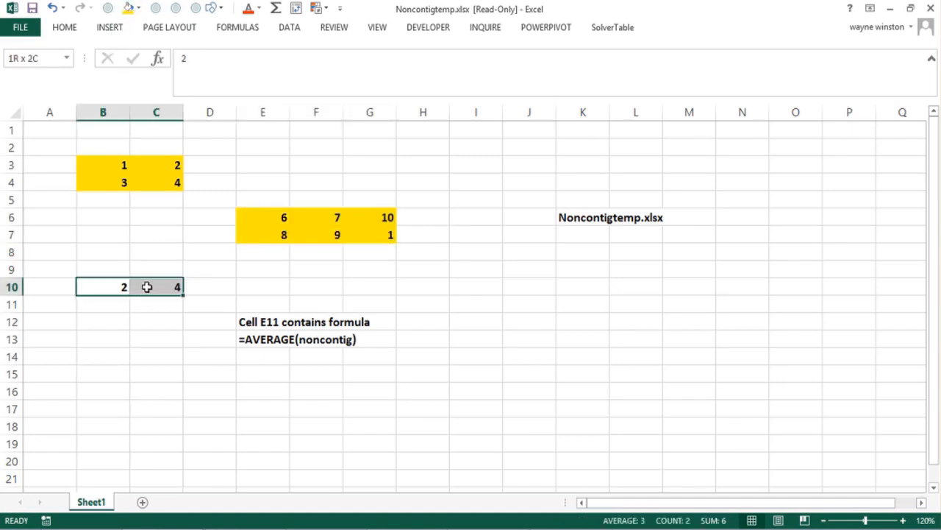
left_click(129, 9)
left_click(158, 228)
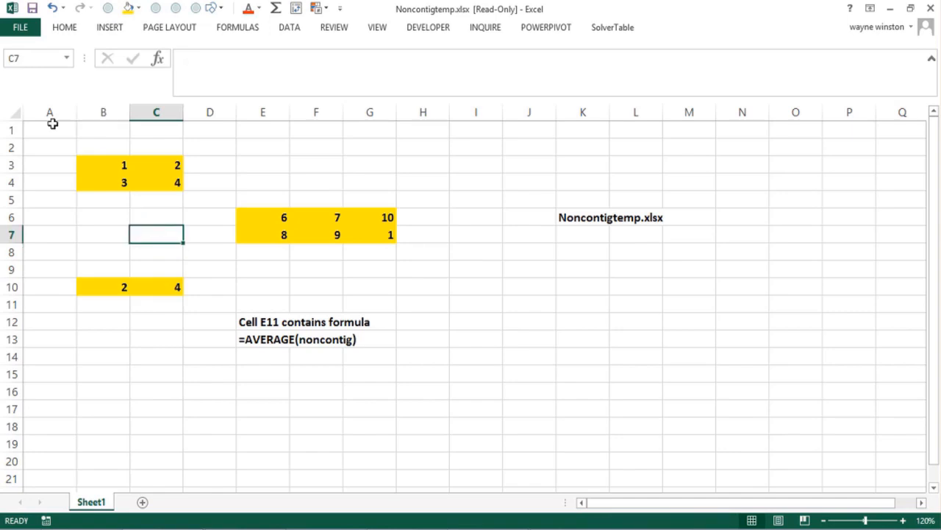
Select the noncontiguous blocks B3:C4, E6:G7 and B10:C10 together and assign them the range name noncontig
left_click_drag(91, 171, 161, 184)
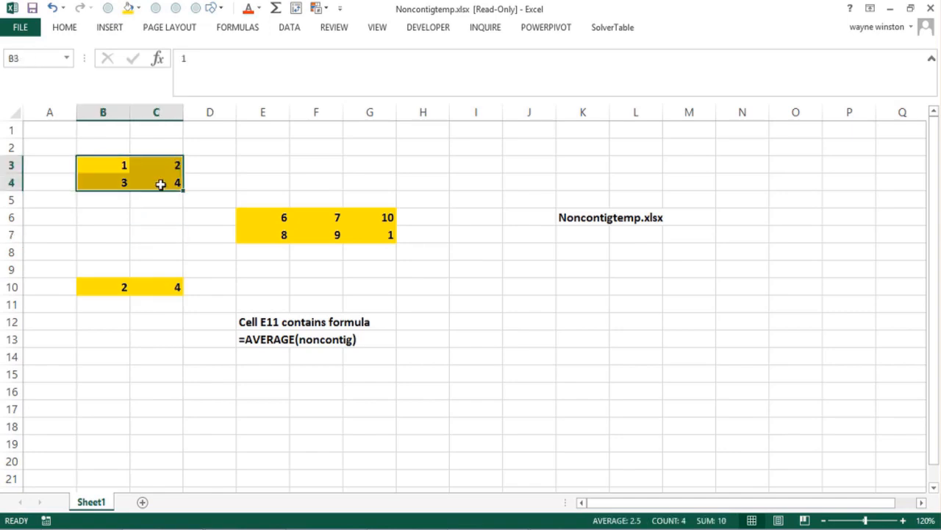
left_click(261, 215, "ctrl")
left_click_drag(290, 228, 378, 237)
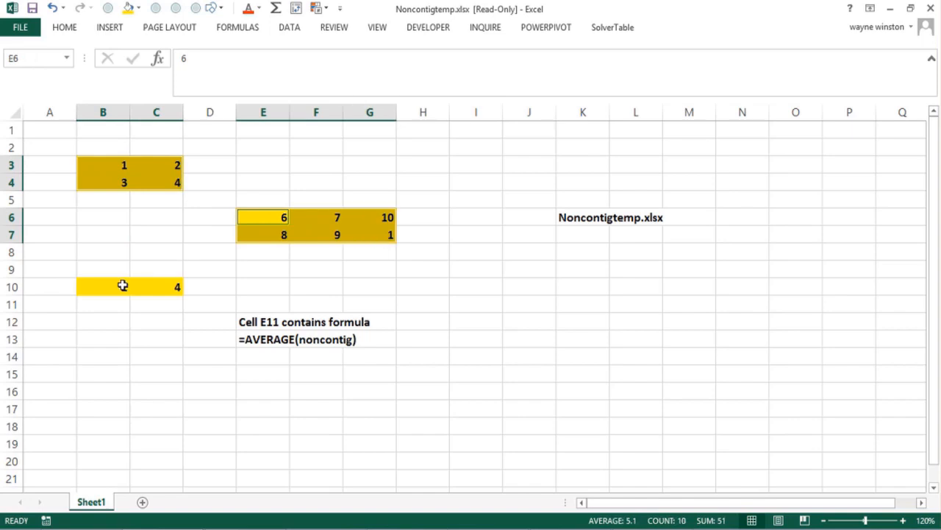
left_click_drag(104, 289, 148, 287)
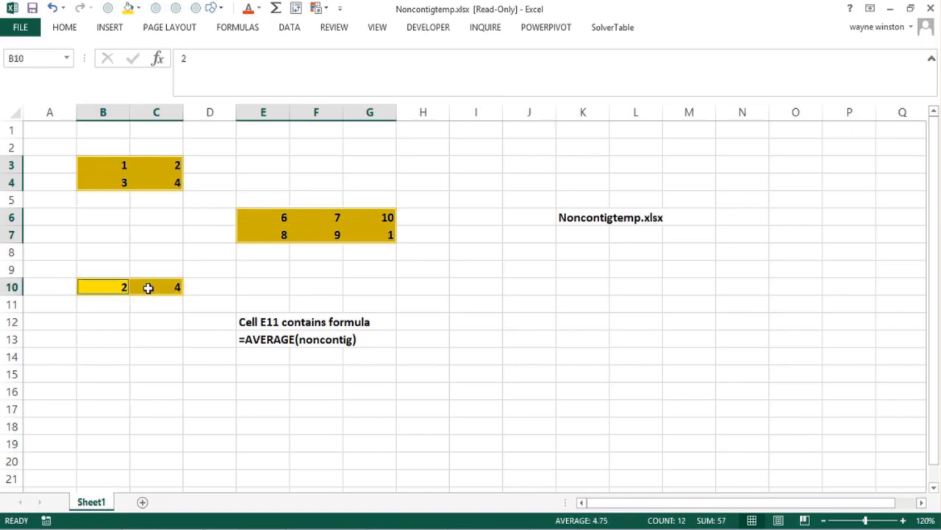
left_click(68, 58)
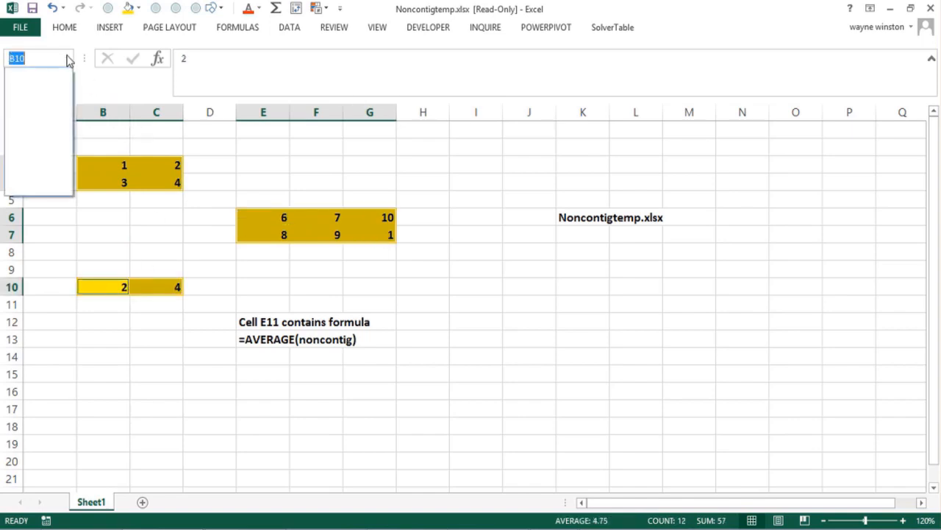
type("noncontig")
key("Return")
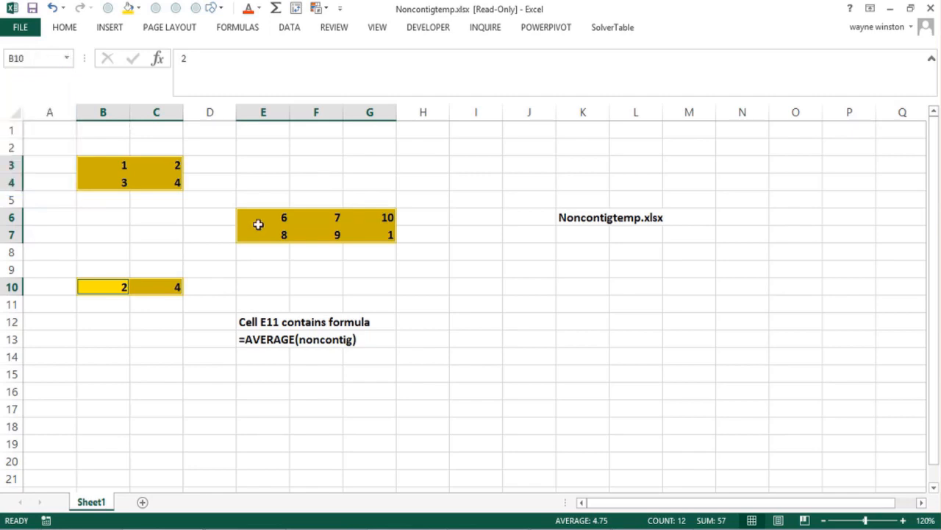
Move to cell J10 and jump to the named range noncontig to check which cells it covers
left_click(549, 293)
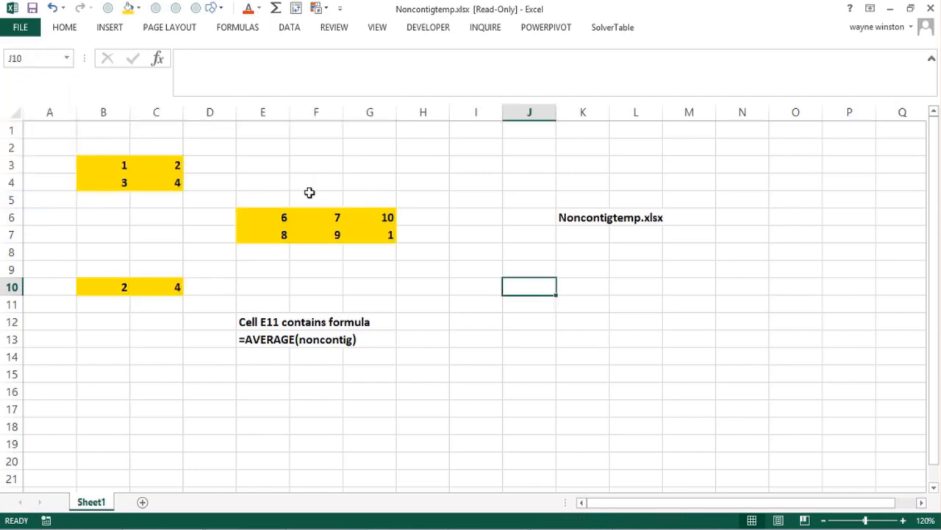
left_click(68, 59)
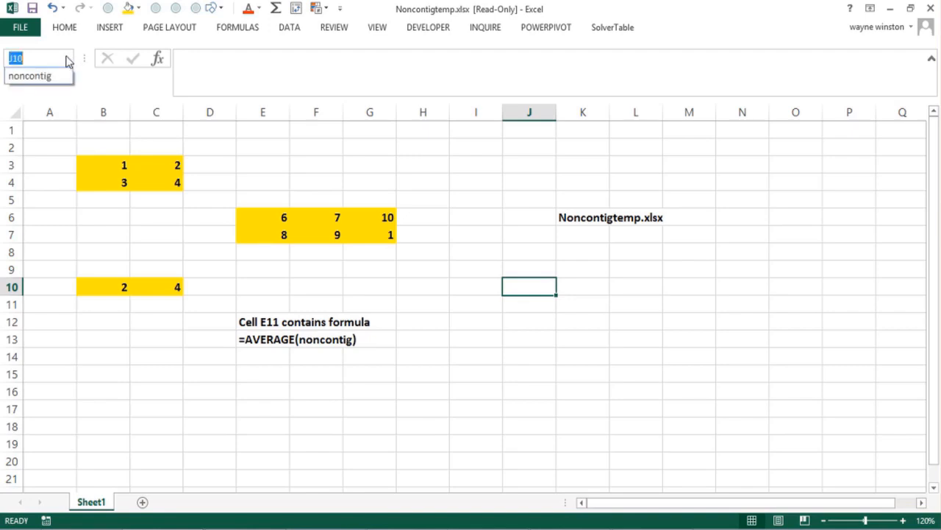
left_click(33, 77)
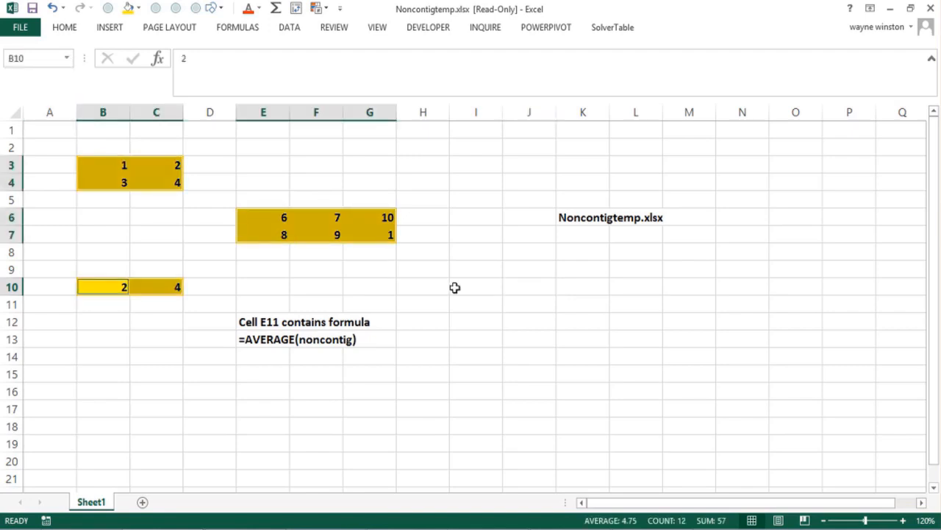
Enter the formula =average(noncontig) in cell E11, choosing the range name from the suggestions
left_click(519, 290)
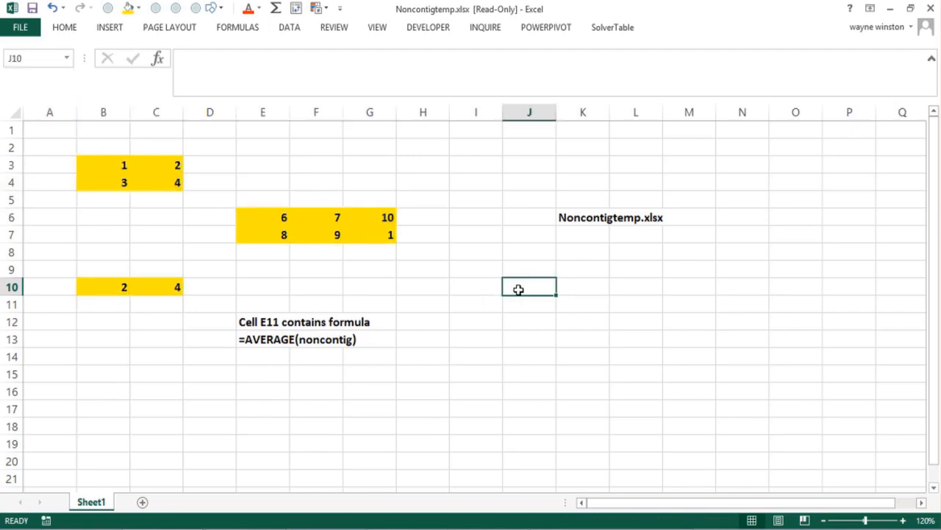
key("Left")
key("Left")
key("Left")
key("Left")
key("Left")
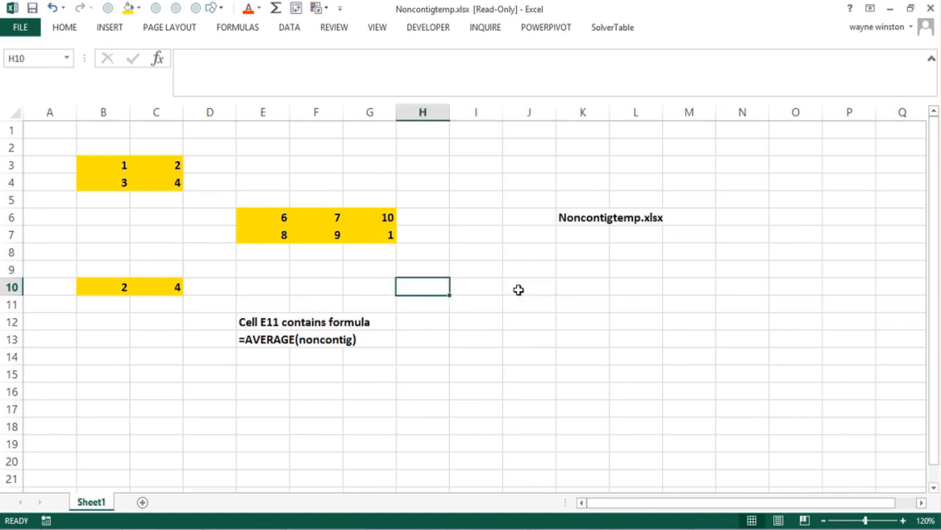
key("Down")
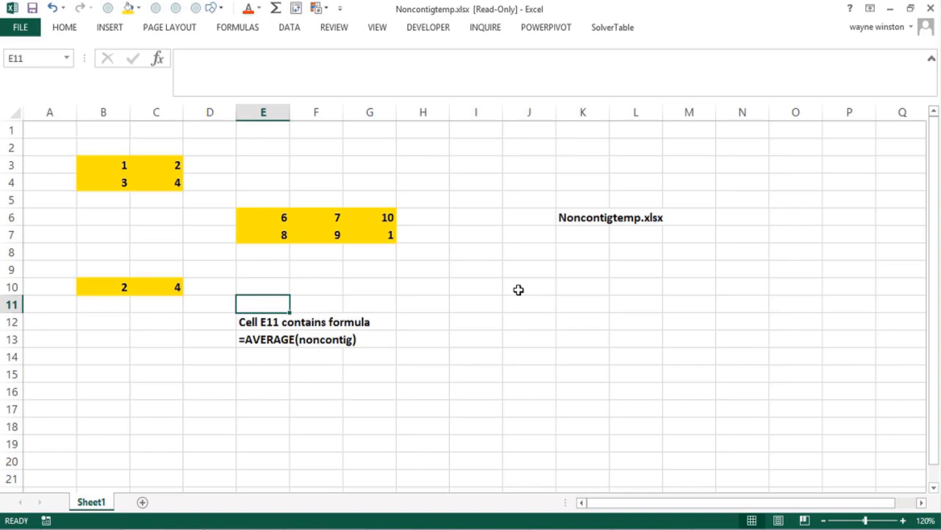
type("=average")
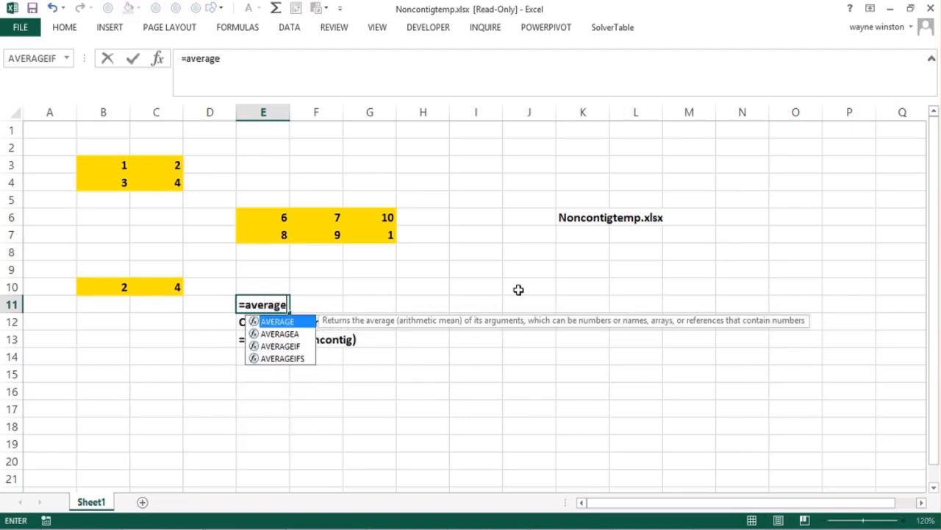
type("(non")
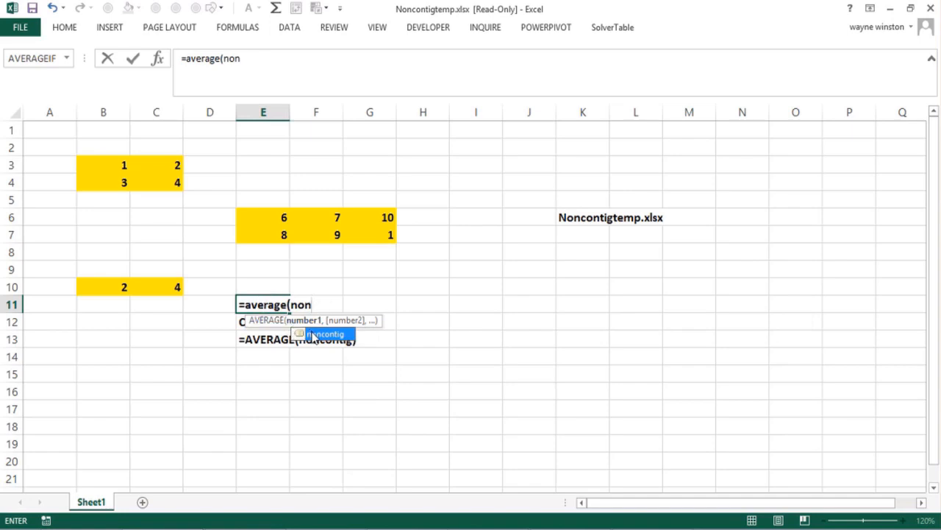
double_click(313, 336)
type(")")
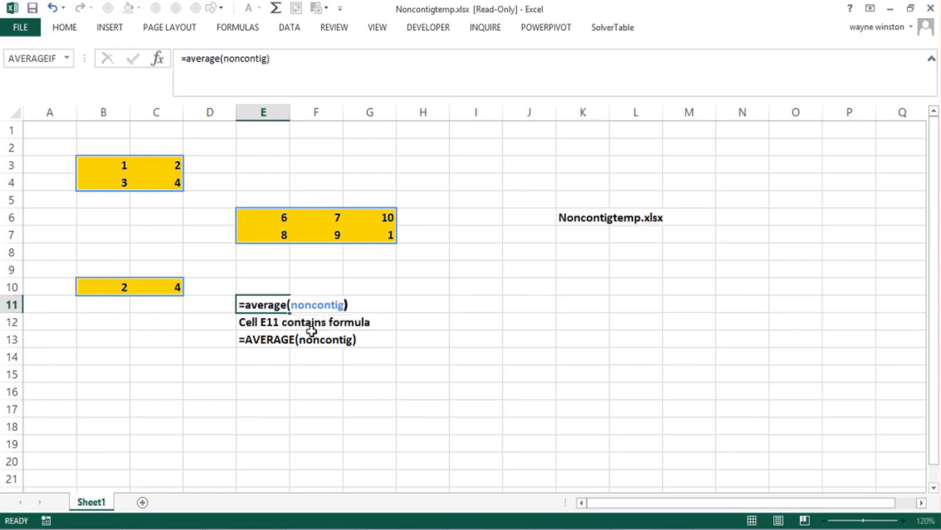
key("Return")
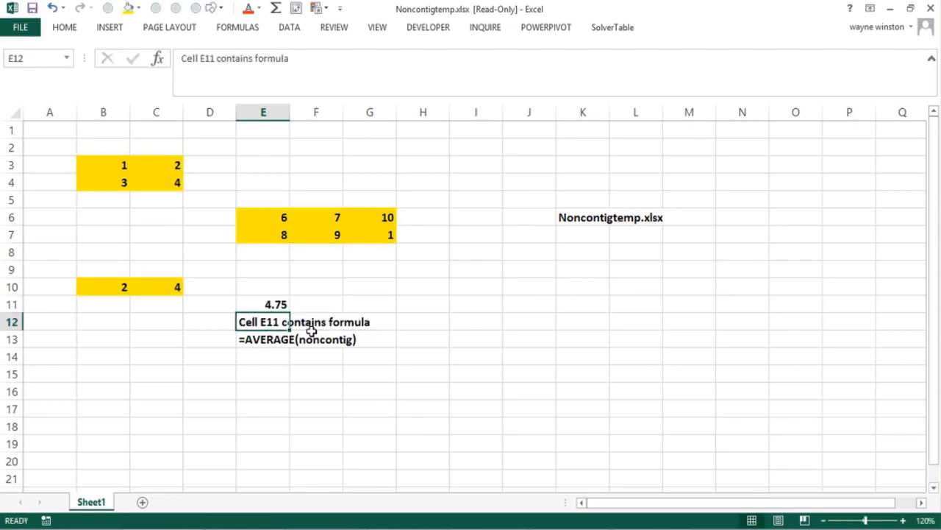
Enter =57/12 as a text note in cell F11 beside the average, and move to cell E16
key("Up")
key("Right")
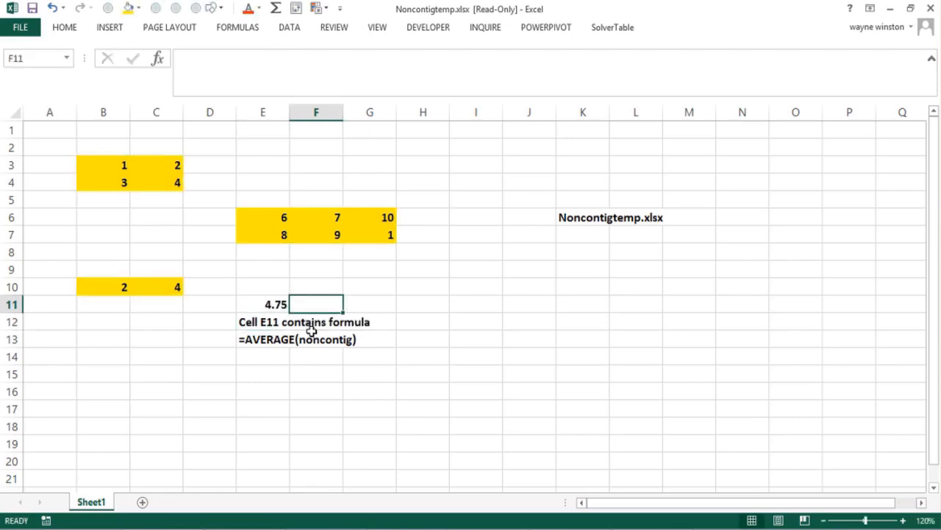
type("'=")
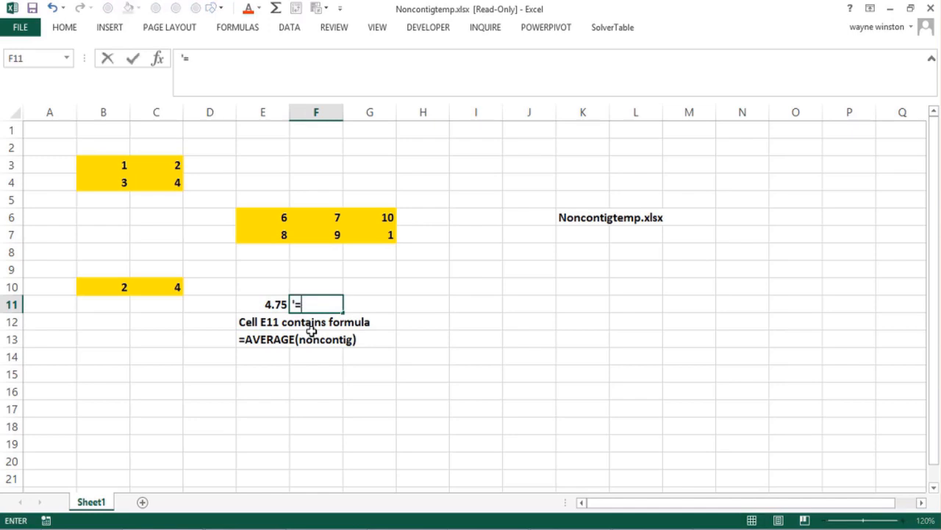
type("57/12")
key("Return")
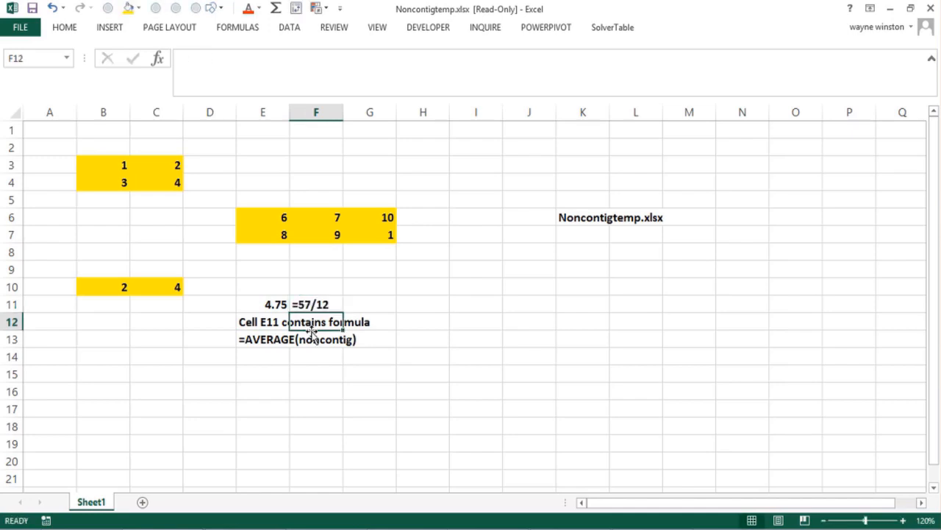
left_click(266, 390)
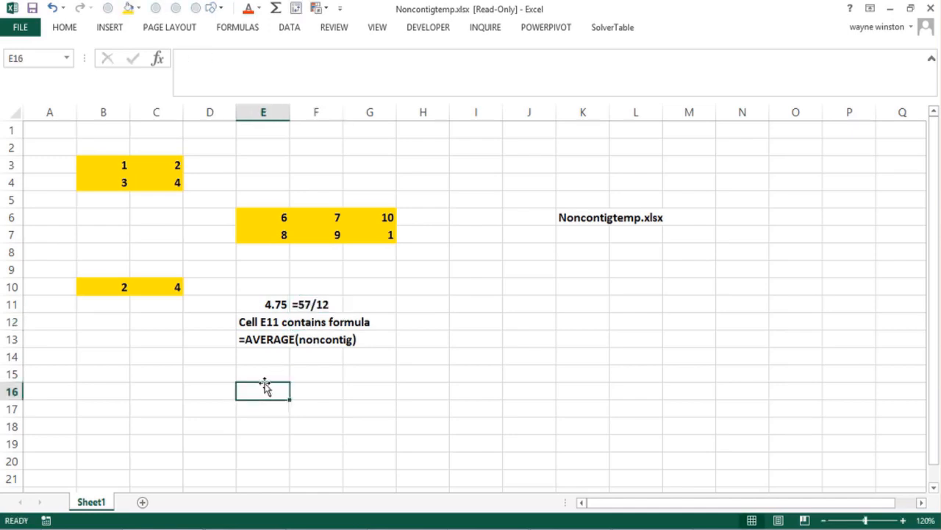